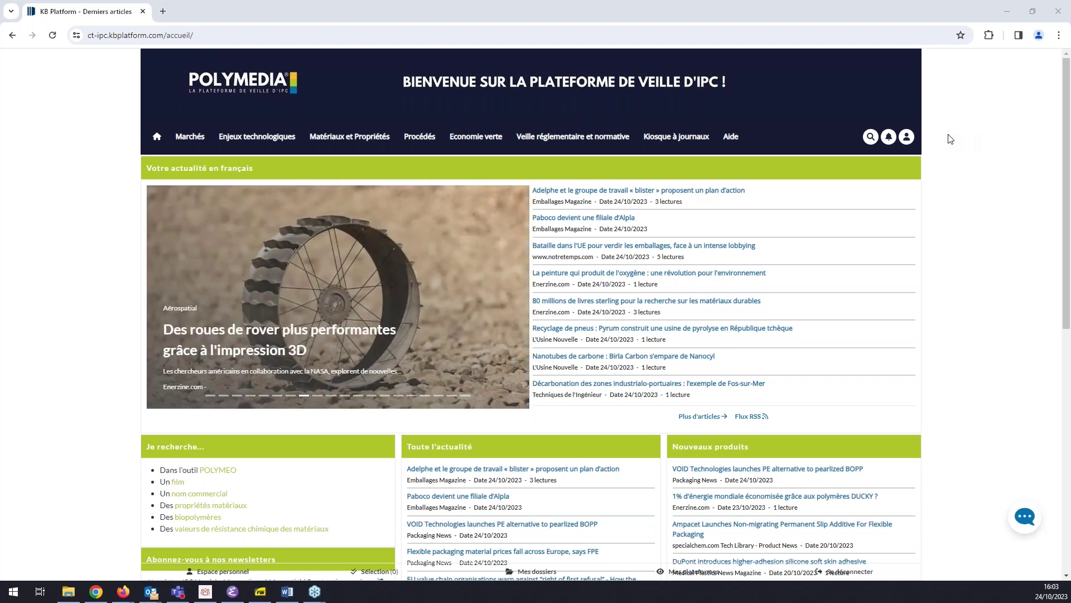
- Open the advanced search and add the tag Fabrication additive from the Enjeux technologiques category
left_click(871, 138)
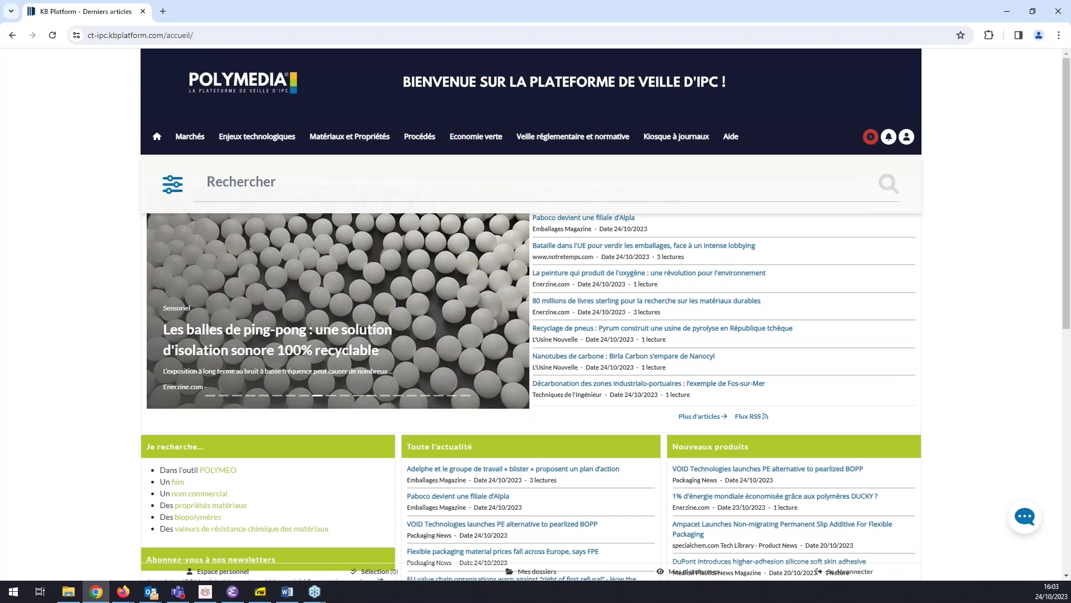
left_click(172, 184)
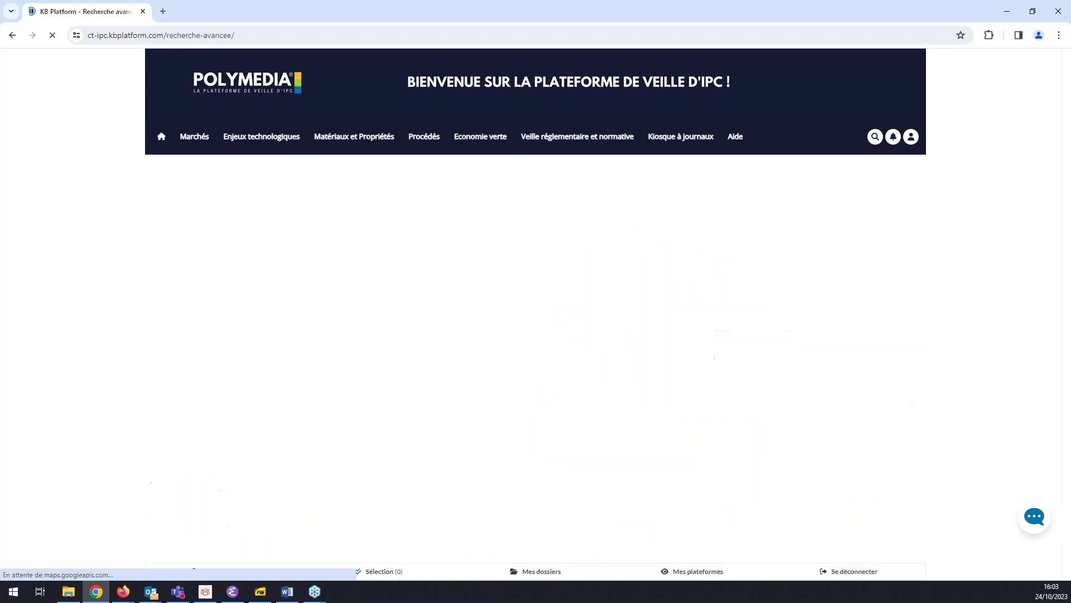
scroll(242, 184, "down", 1)
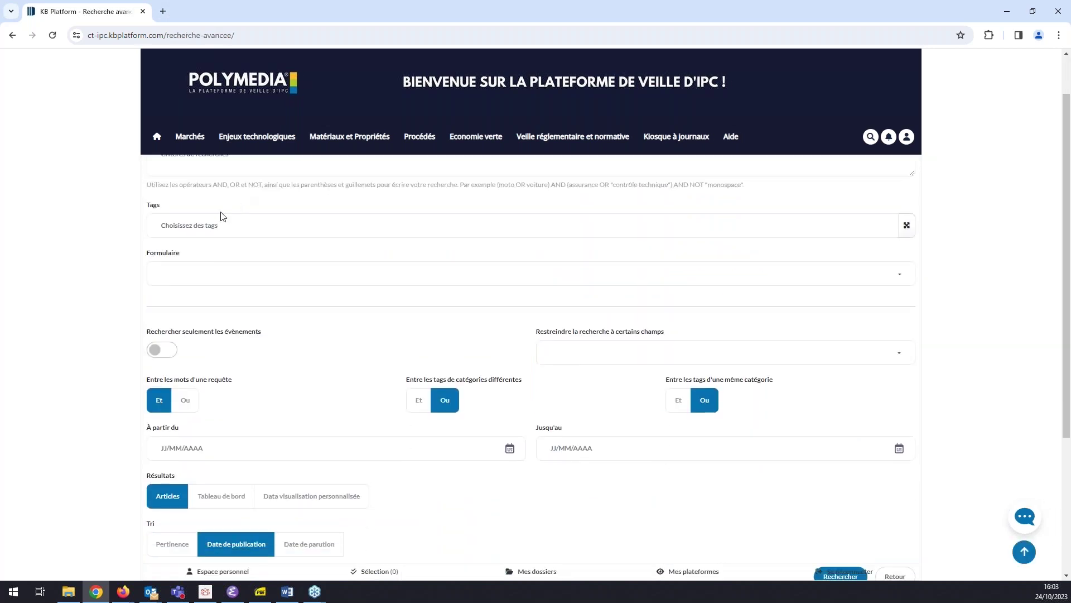
left_click(200, 223)
type("fabric")
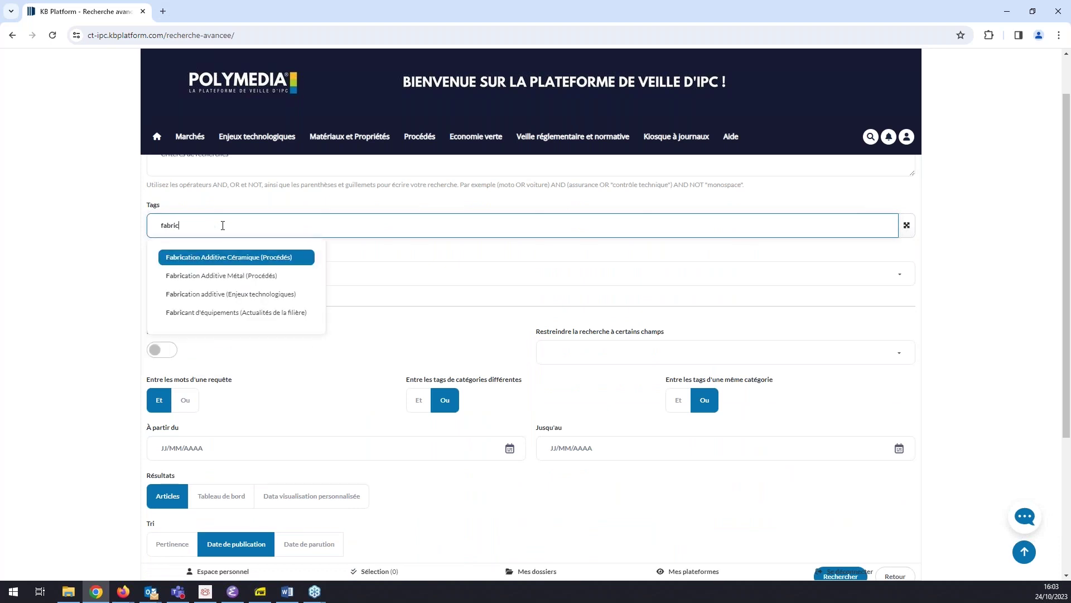
left_click(219, 294)
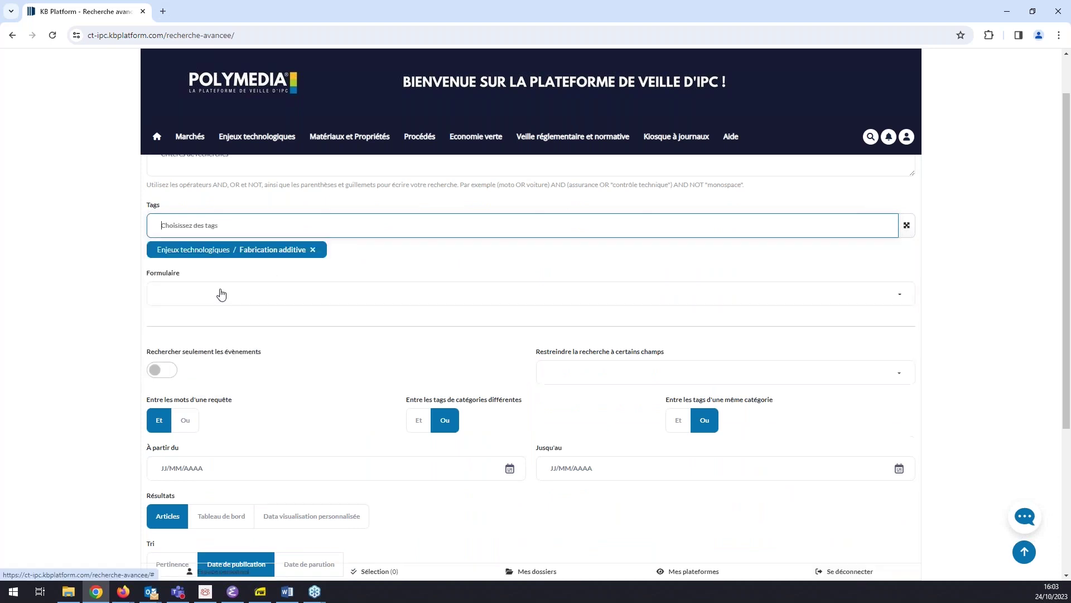
- Set the search's start date to 01/01/2022 and run the search
scroll(392, 337, "down", 1)
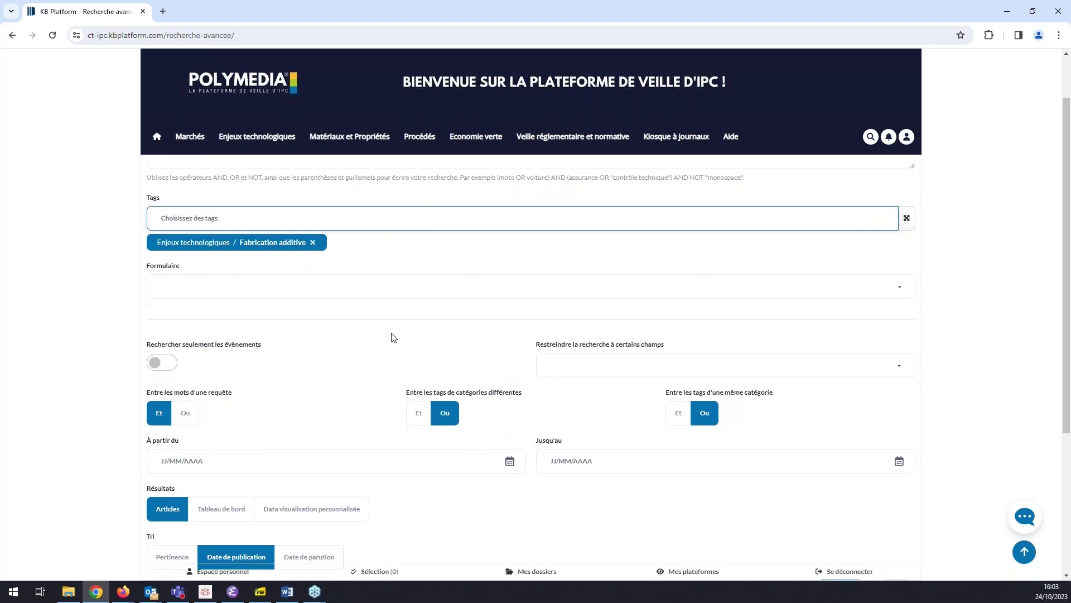
left_click(509, 413)
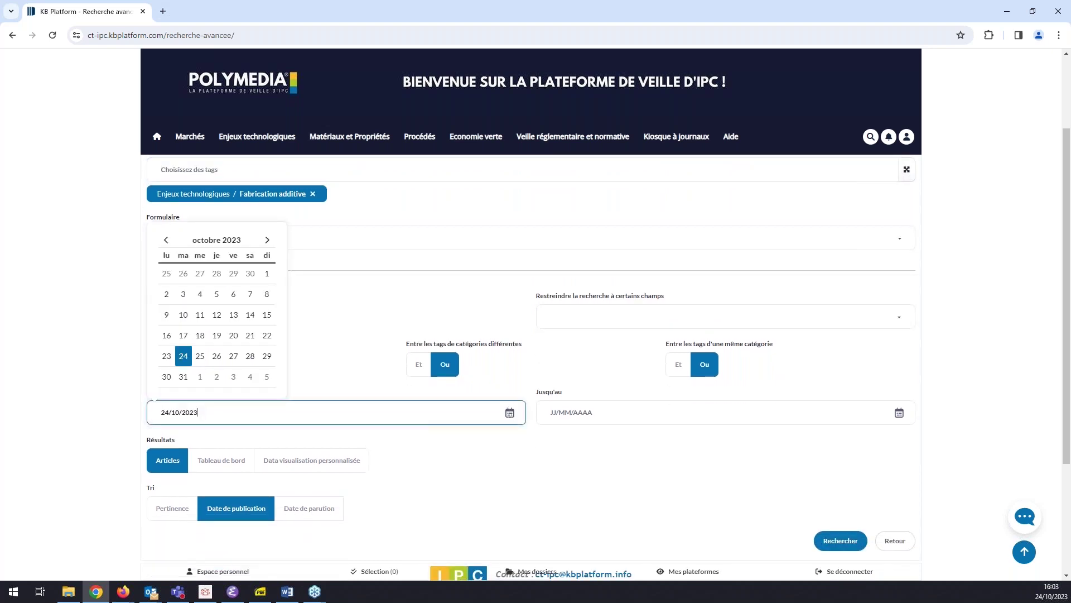
left_click(222, 240)
left_click(163, 251)
left_click(181, 275)
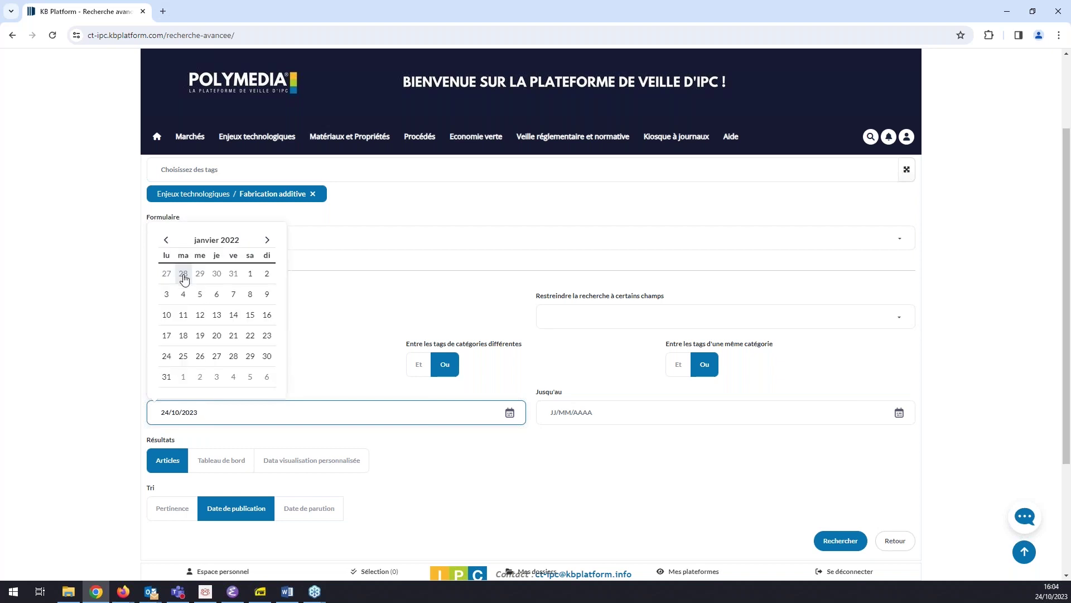
left_click(249, 275)
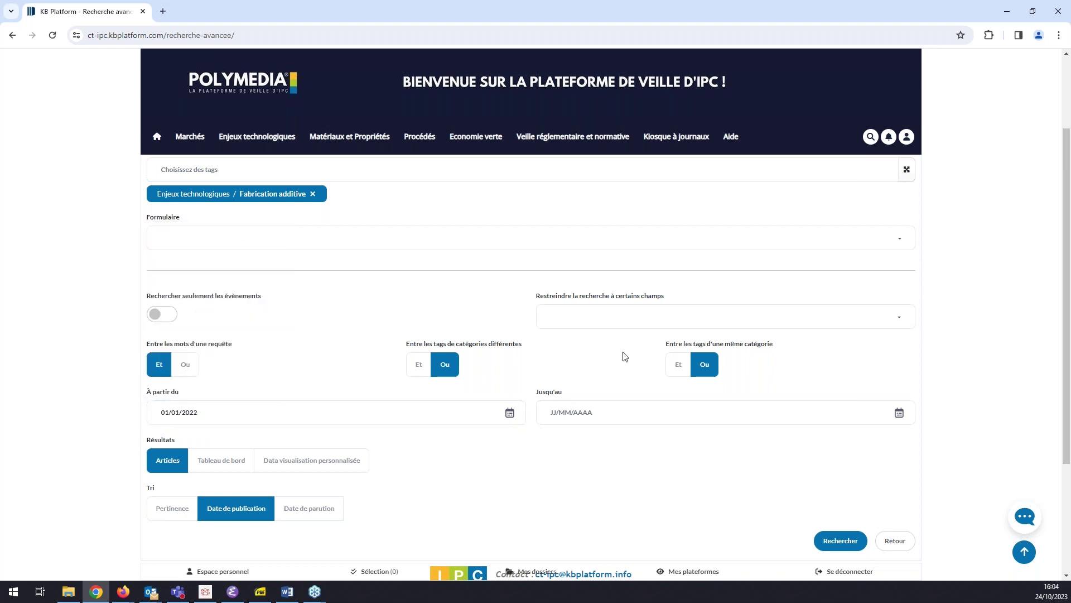
scroll(651, 384, "down", 1)
left_click(850, 486)
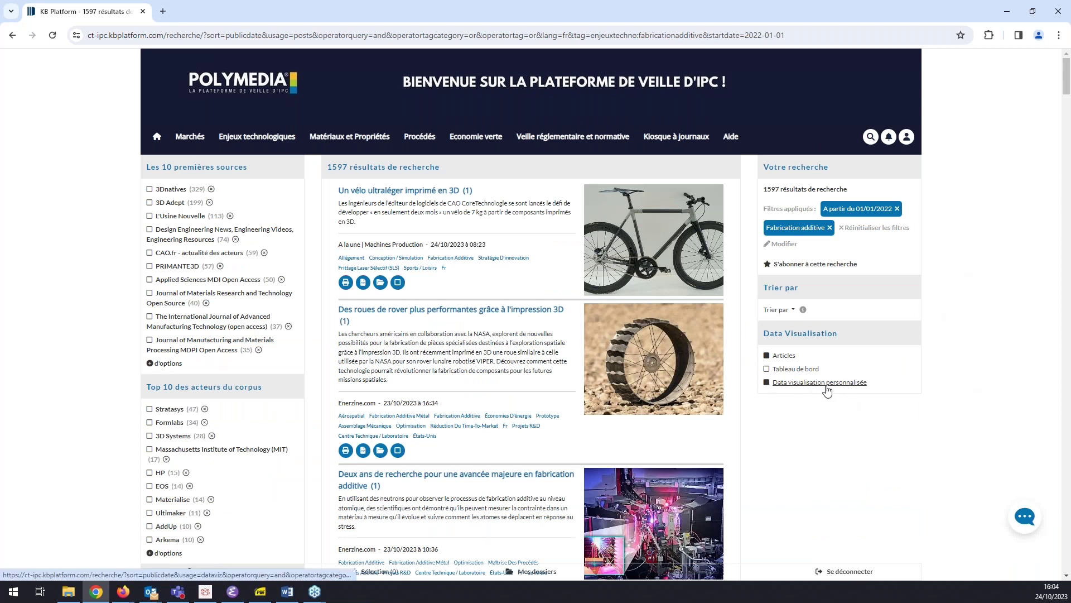
- Open the personalised data visualisation for the search results and set the chart category to Relationel
left_click(802, 385)
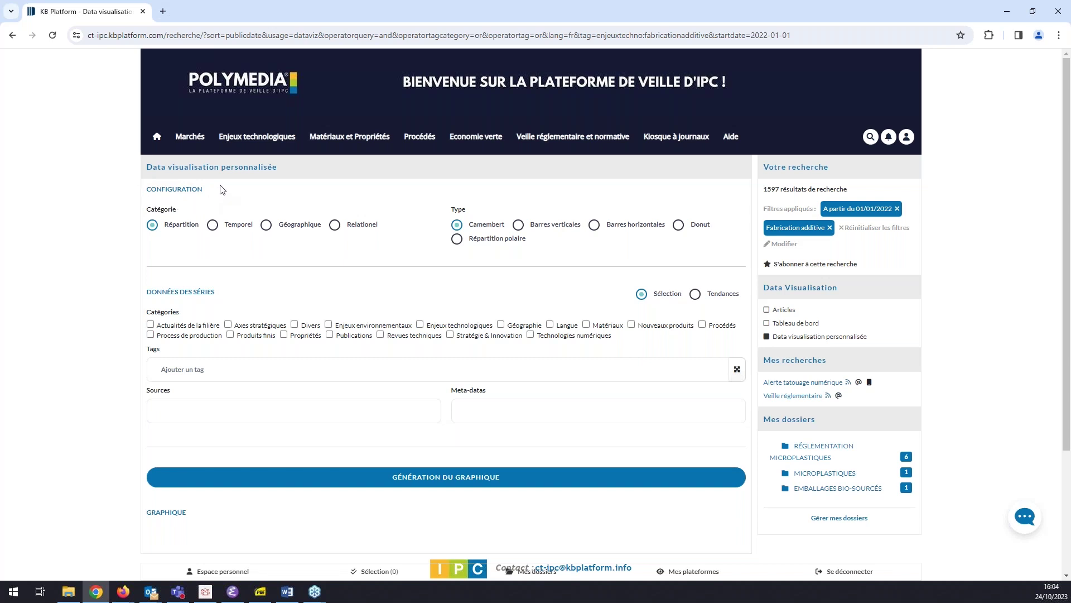
left_click(335, 225)
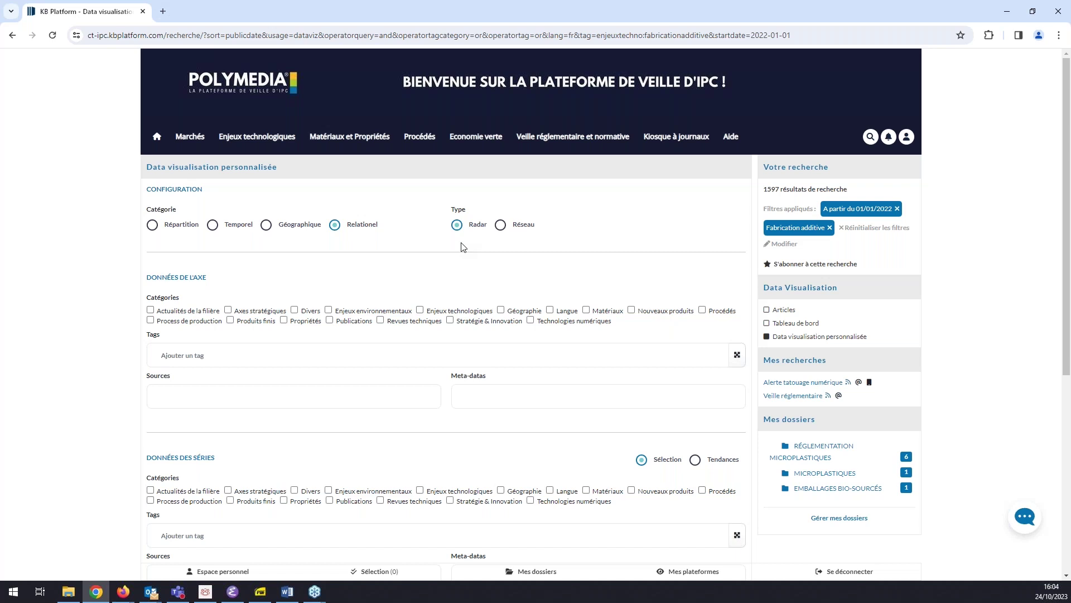
- Add the material tags Polyamide (PA), Polycarbonate (PC), PEKK and PEEK to the radar chart's axis data
scroll(461, 246, "down", 1)
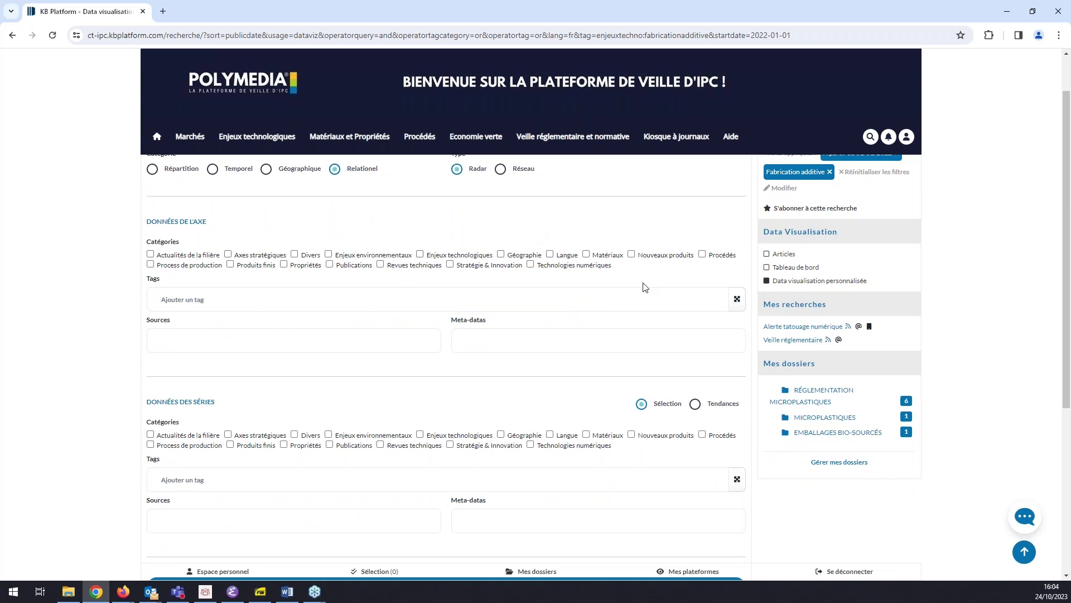
left_click(612, 298)
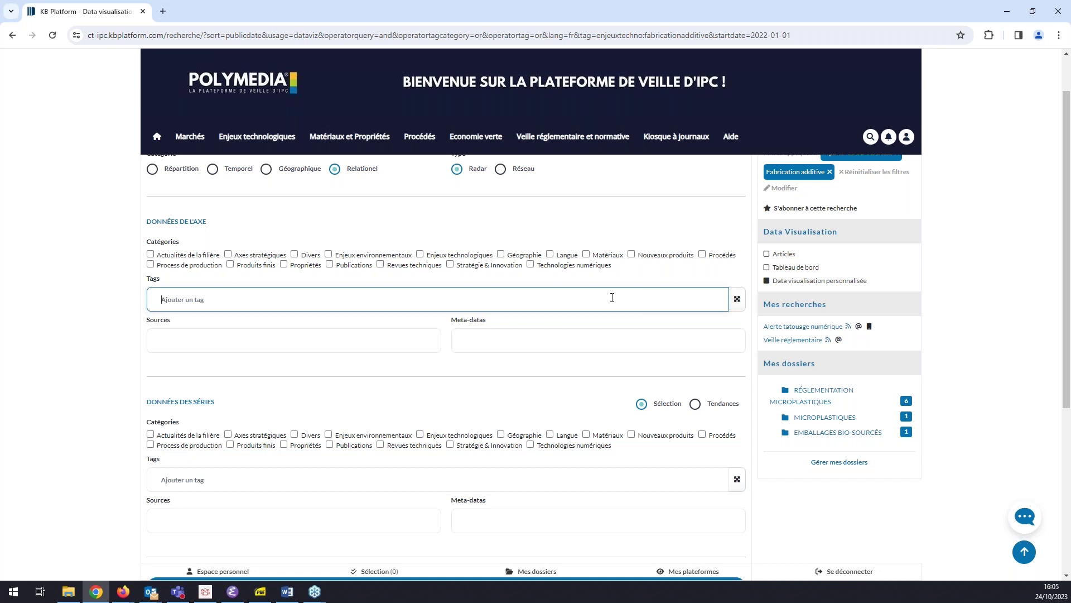
type("polyami")
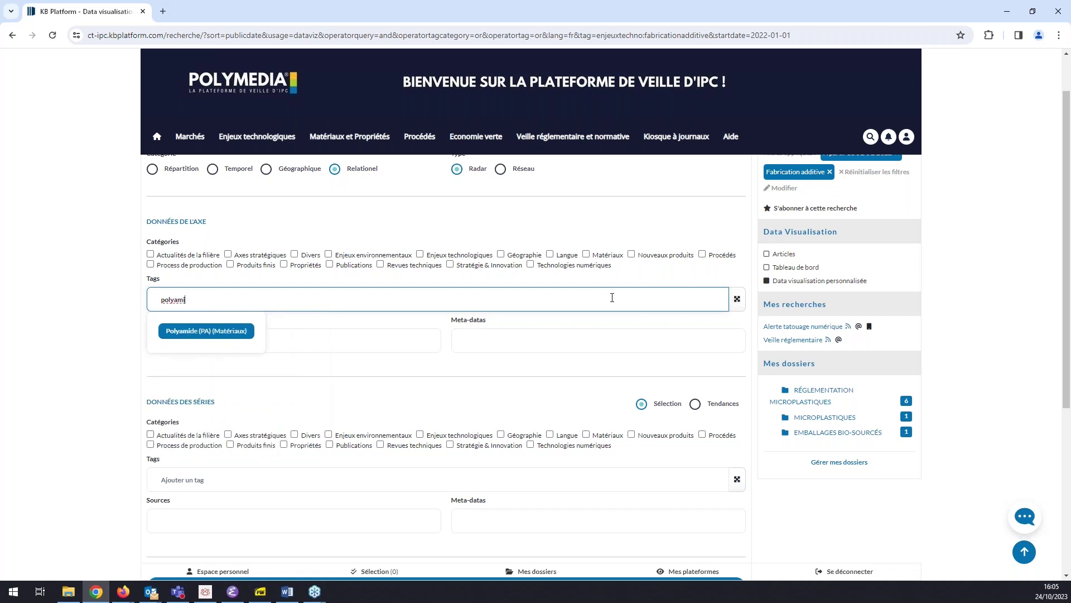
key("Return")
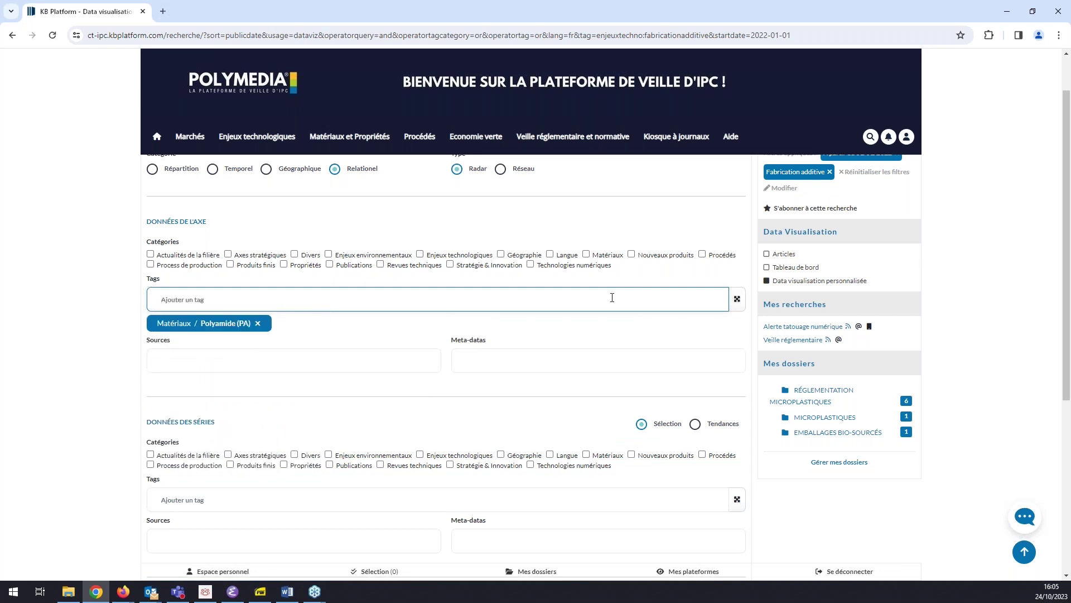
type("polycarb")
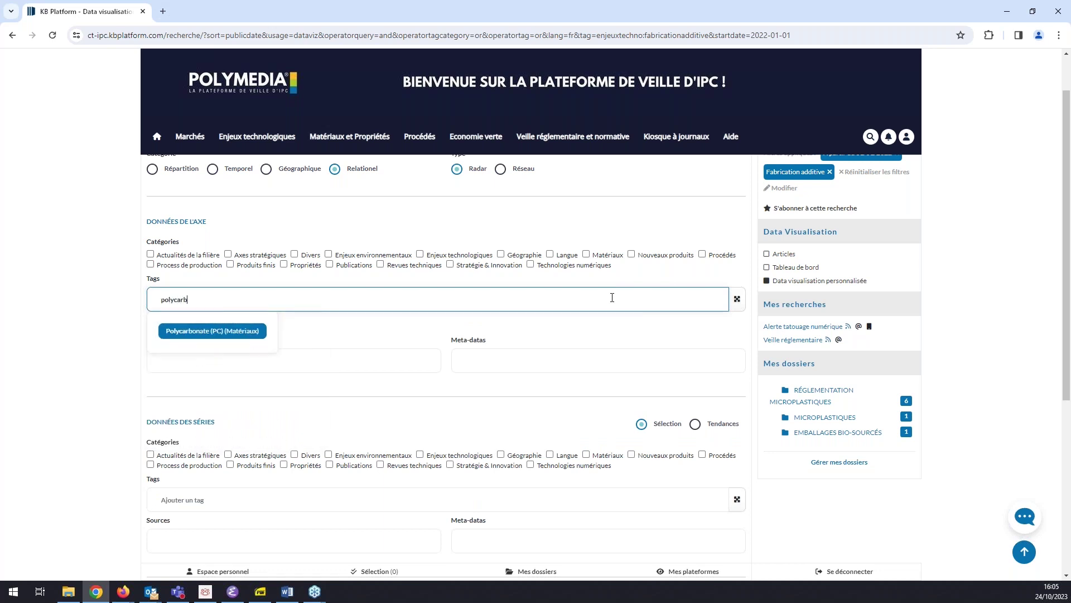
key("Return")
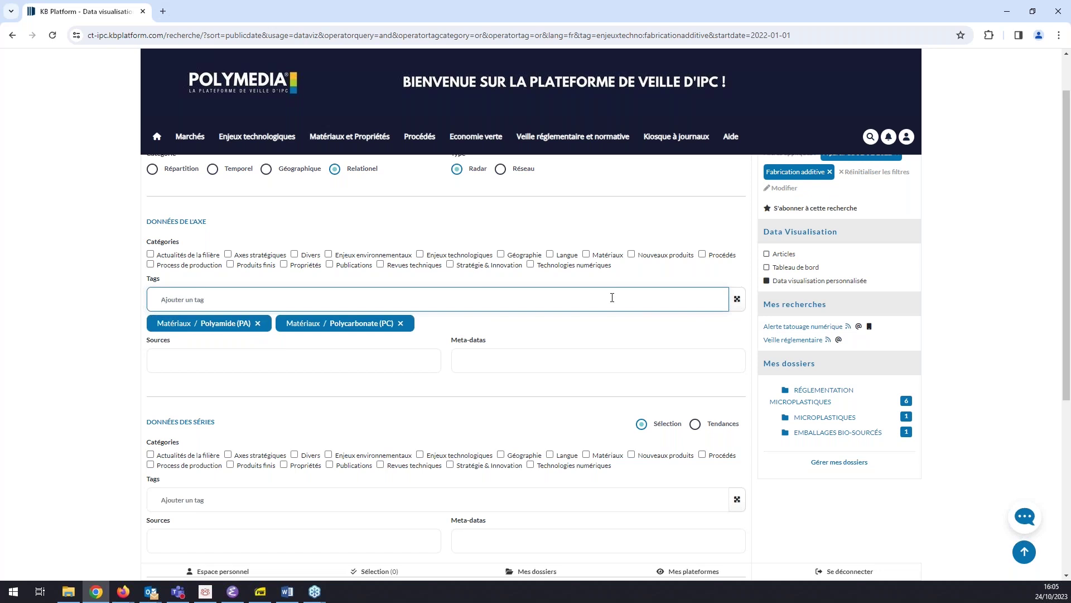
type("pek")
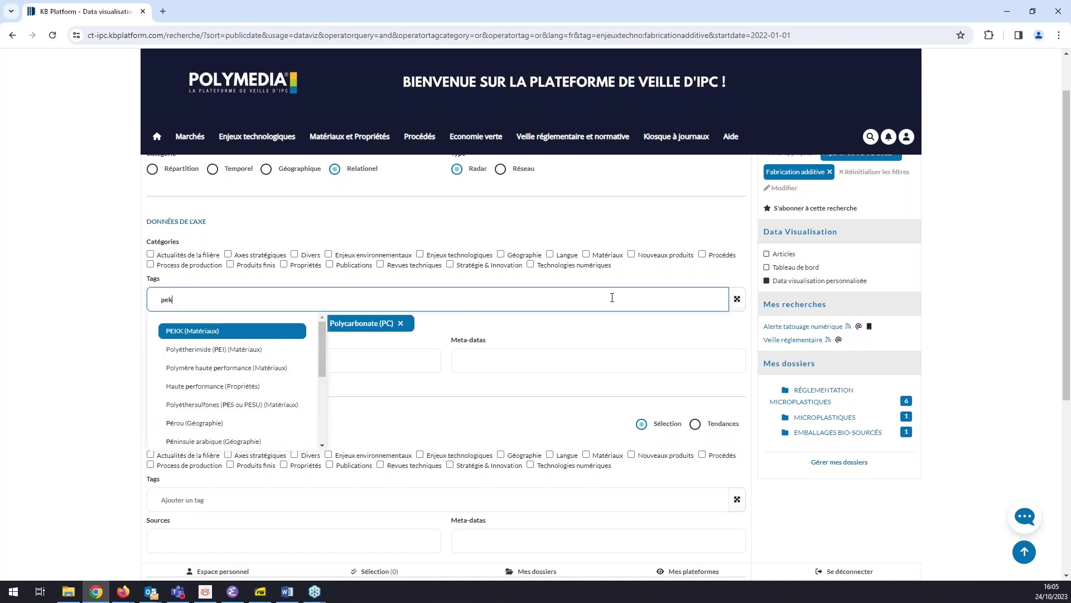
key("Return")
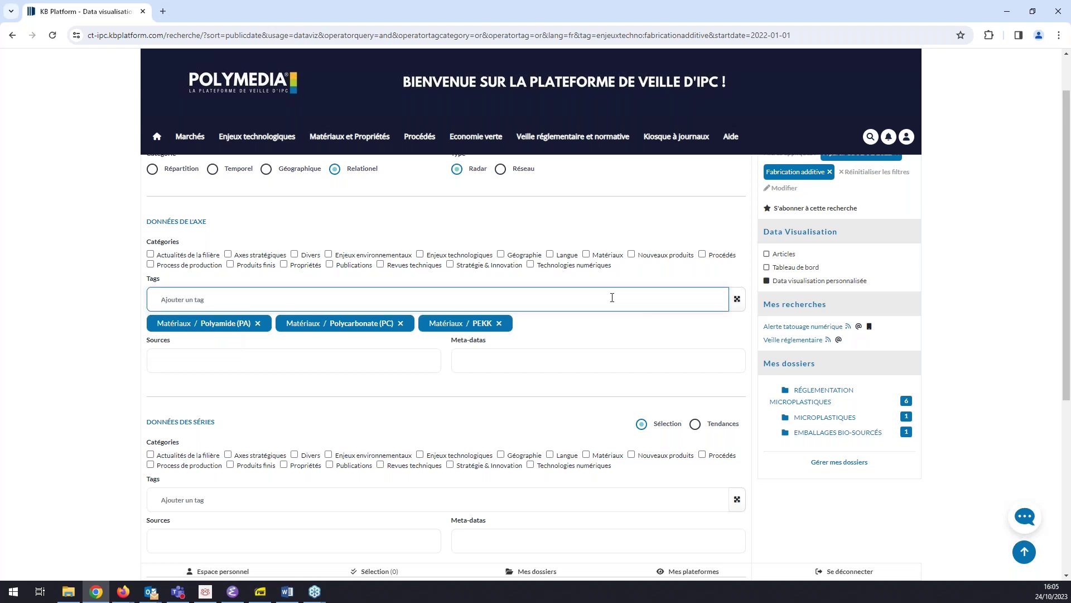
type("pee")
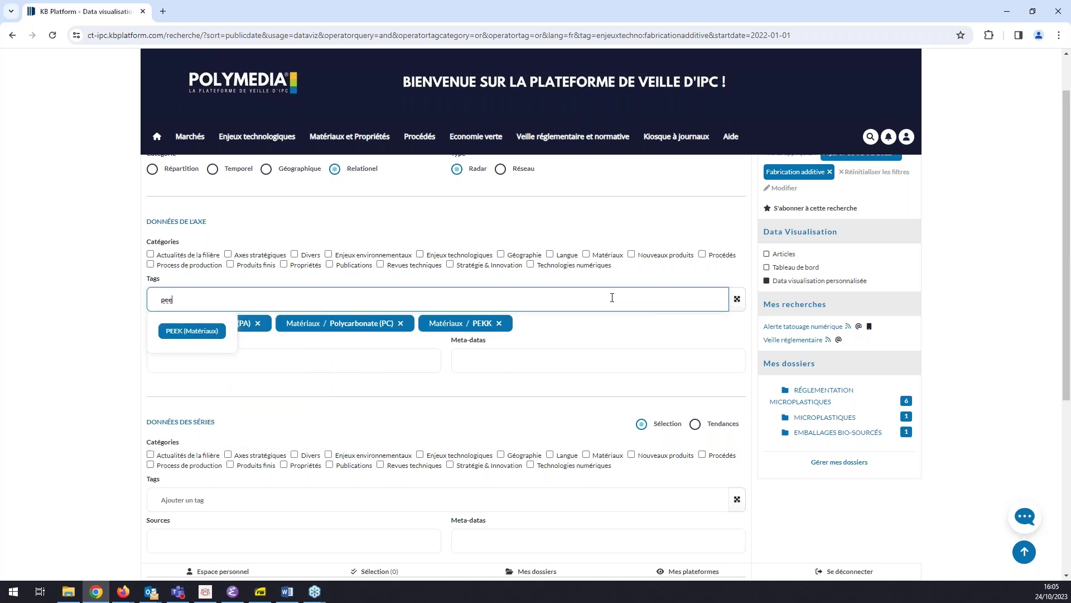
key("Return")
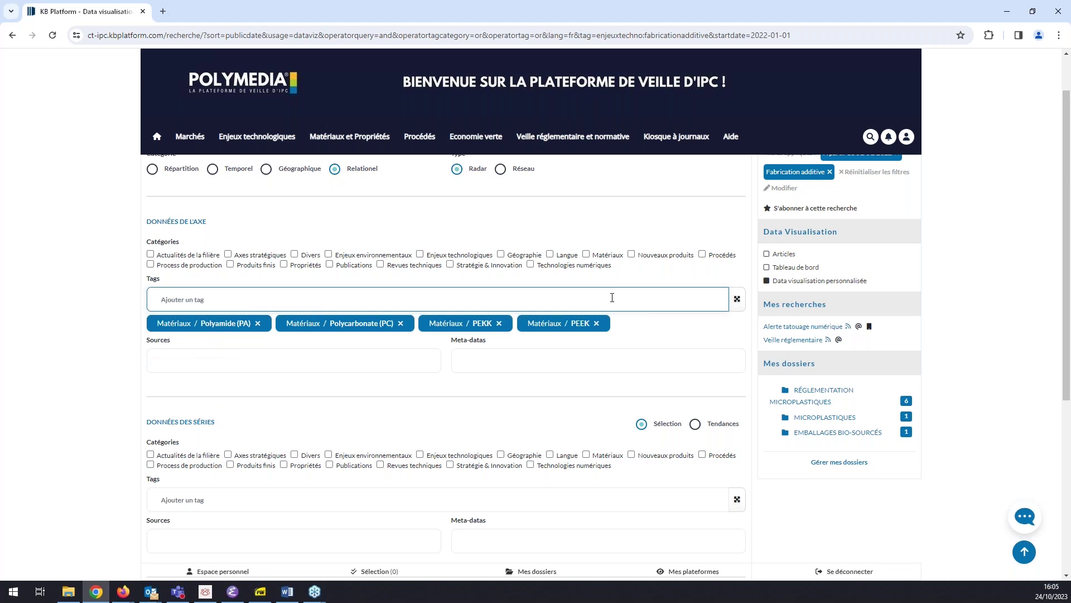
- Add the material tags Polypropylène (PP), Thermoplastique élastomère (TPE) and PLA to the axis data
type("polypro")
key("Return")
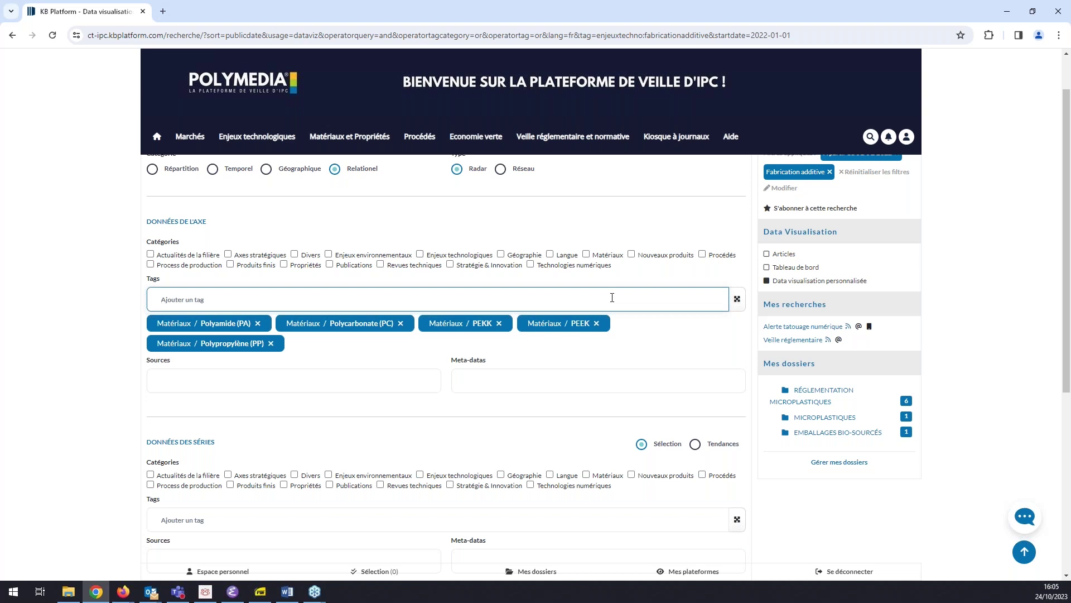
type("tp")
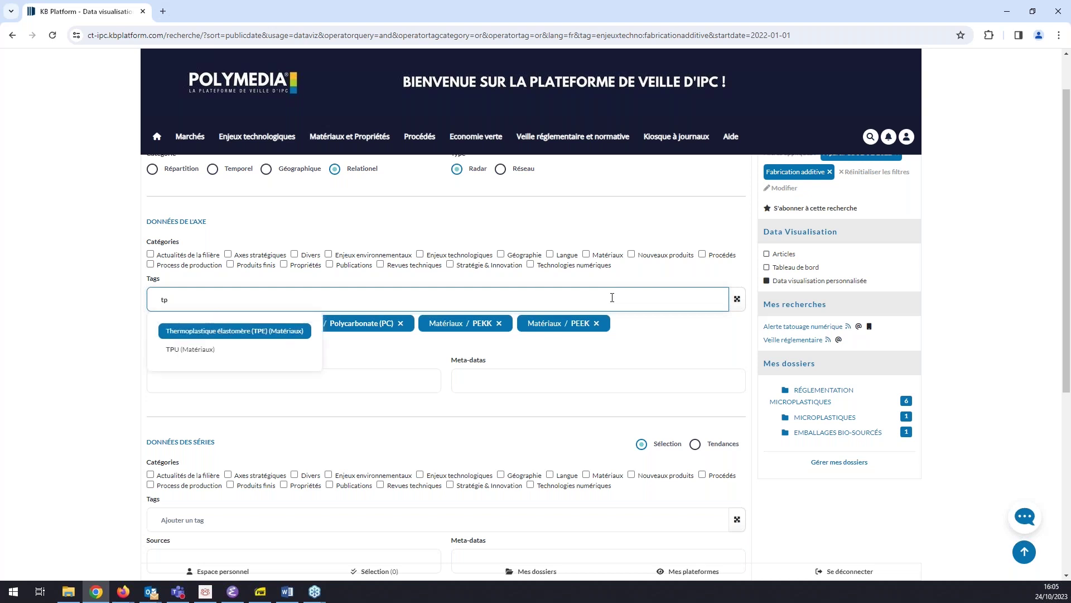
key("Return")
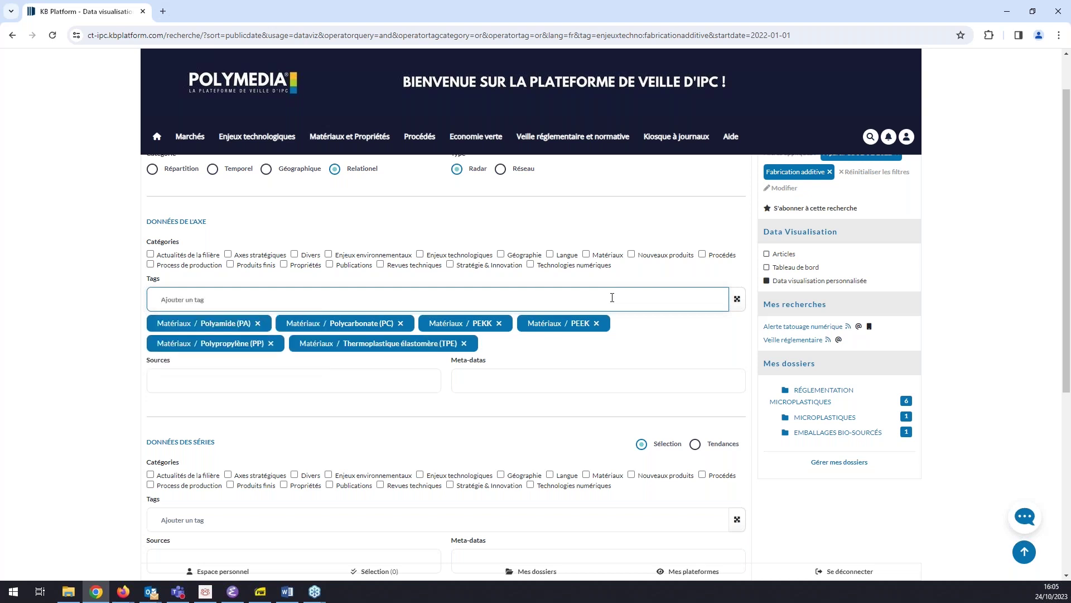
type("pla")
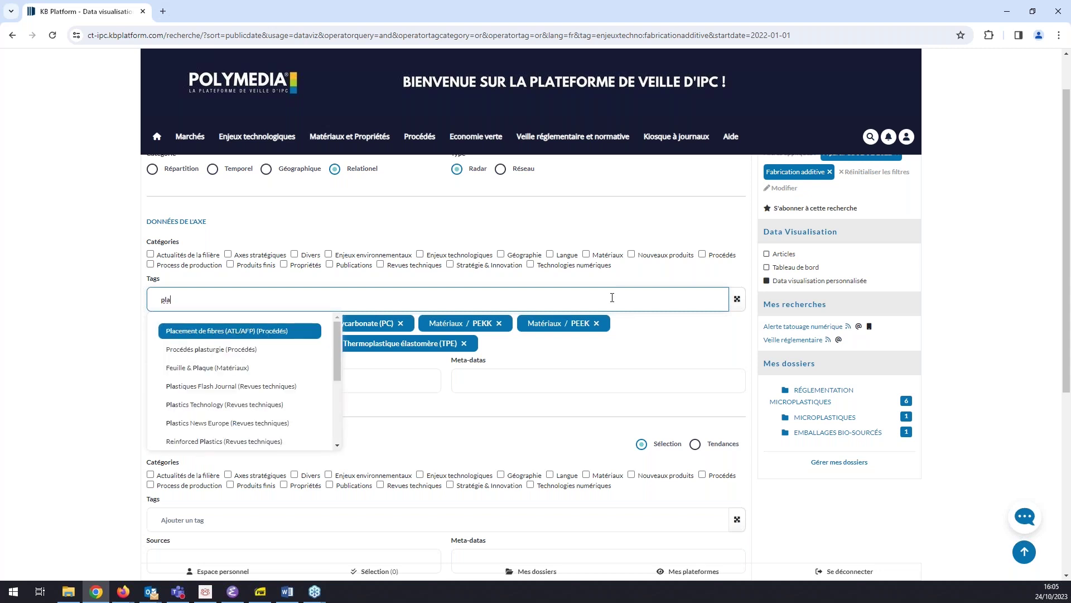
key("Down")
key("Down")
key("Down")
key("Down")
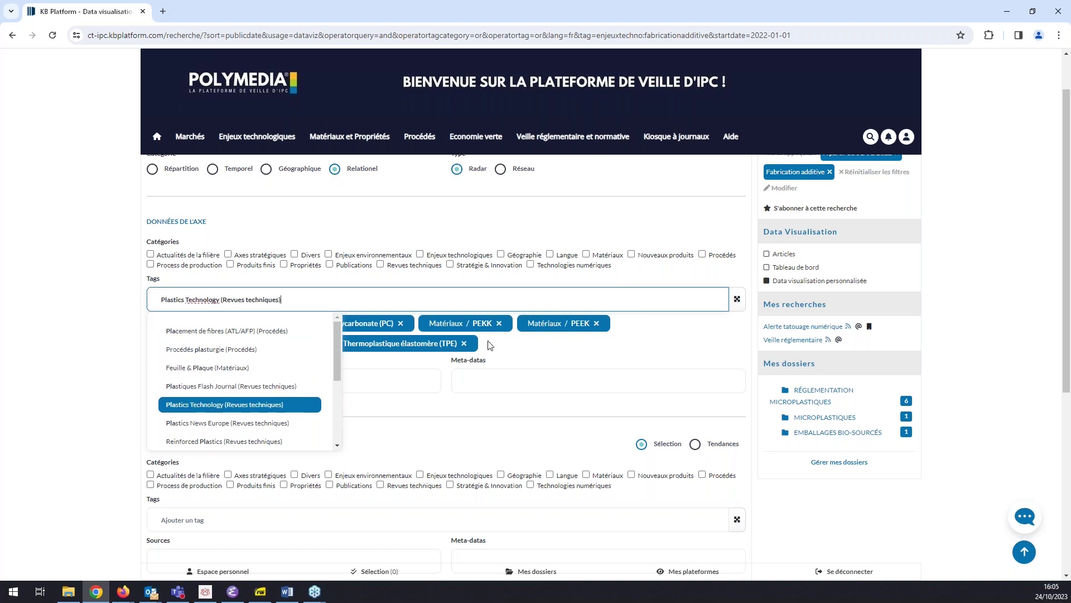
scroll(270, 360, "down", 5)
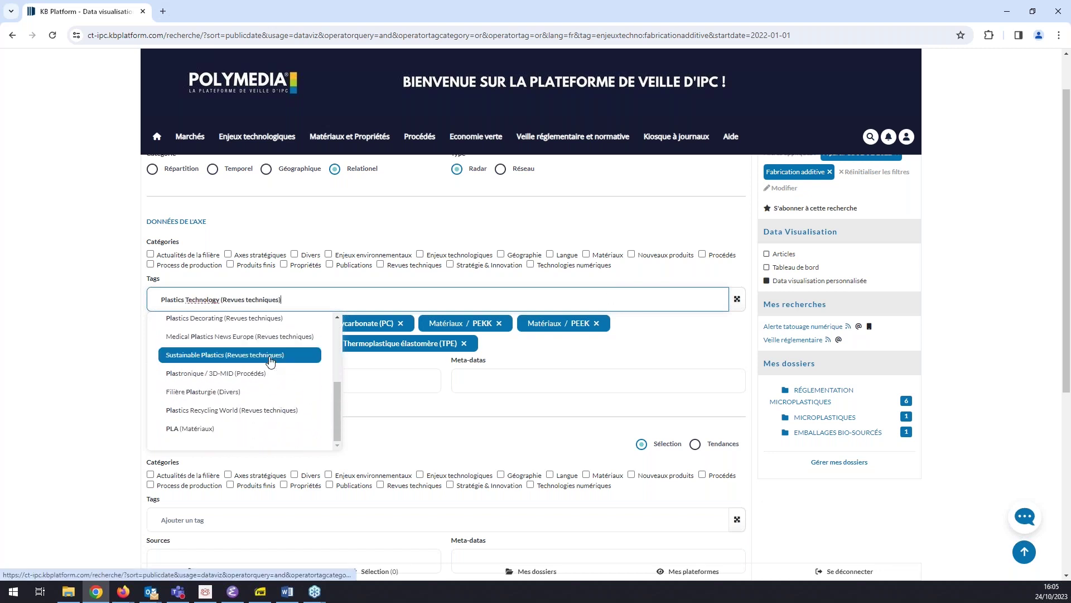
left_click(178, 428)
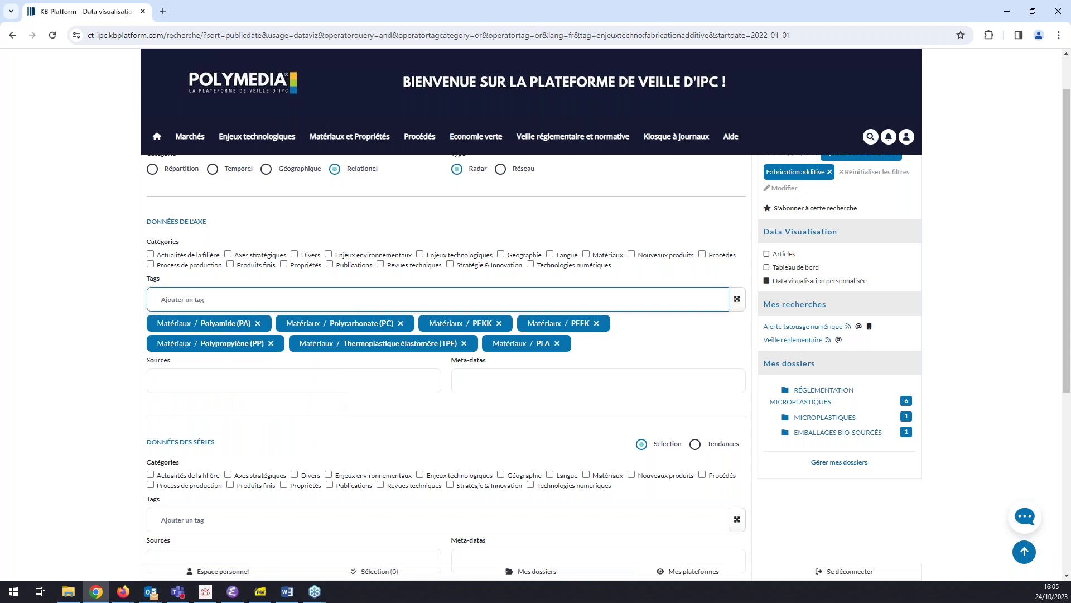
- Add the process tags Frittage Laser Sélectif (SLS), Stéréolithographie (SLA) and Dépôt de Fil Fondu (FFF ou FDM) to the radar chart's series data
scroll(508, 306, "down", 2)
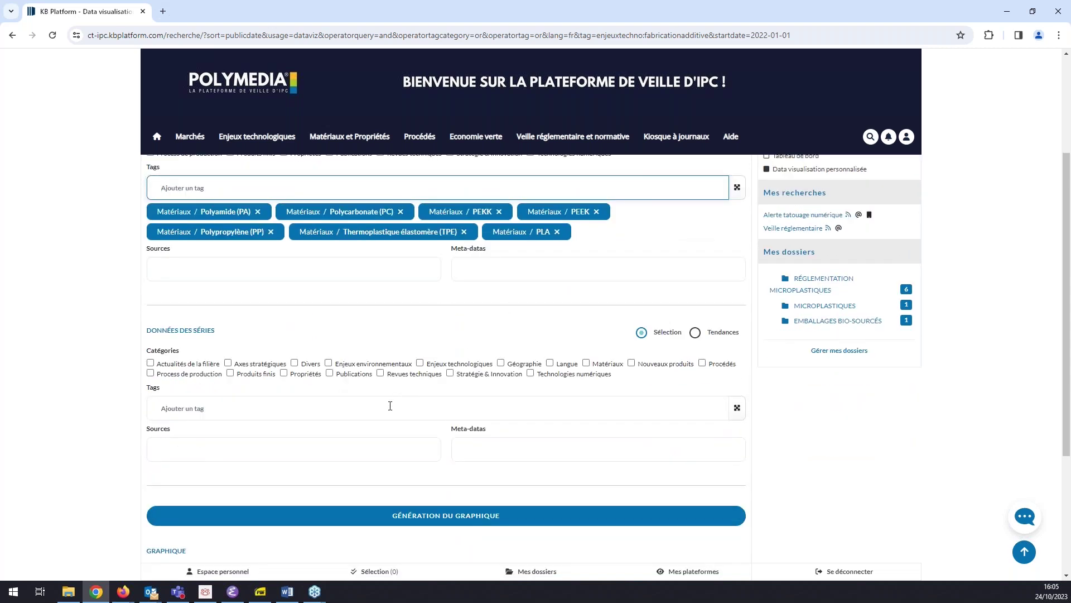
left_click(320, 408)
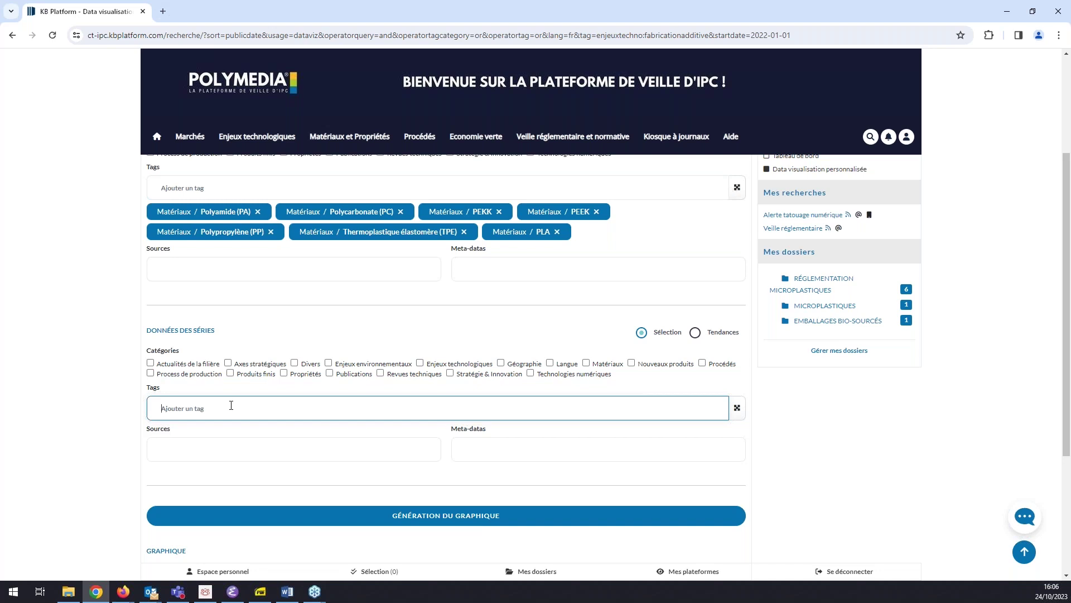
type("fritt")
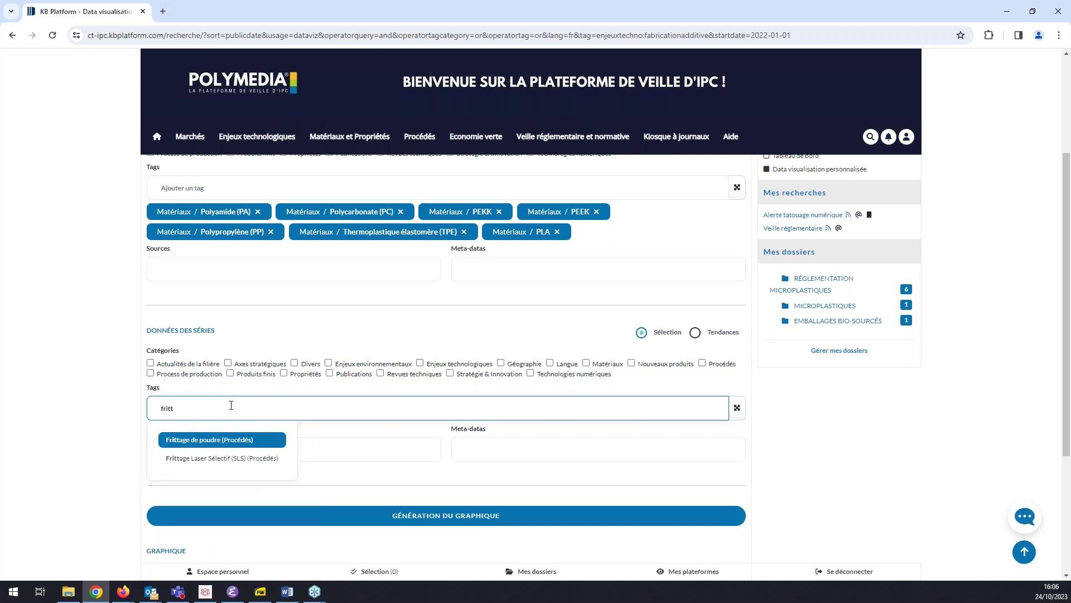
key("Down")
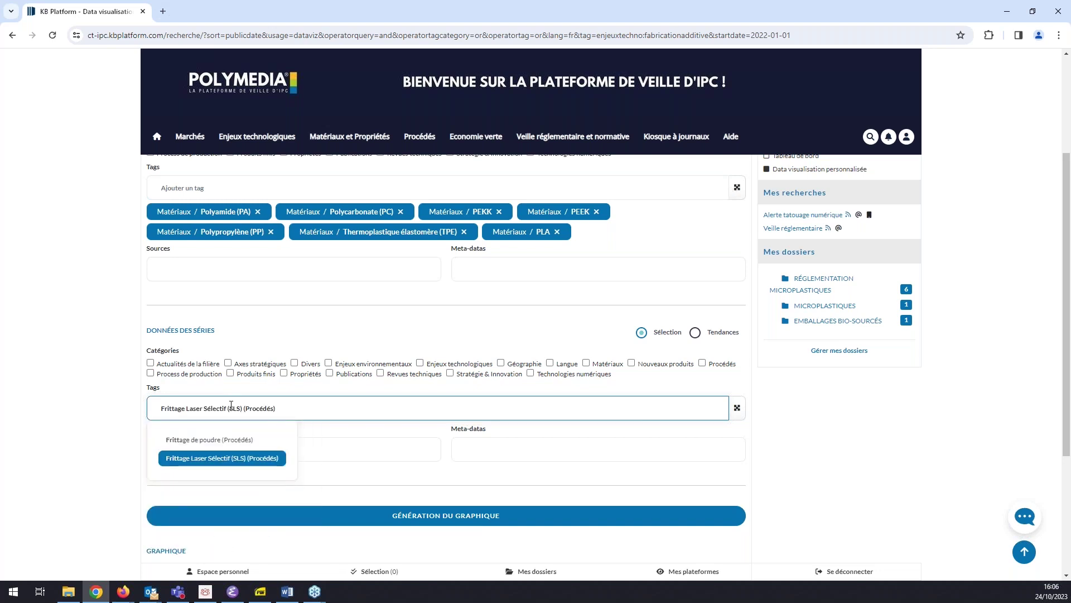
key("Return")
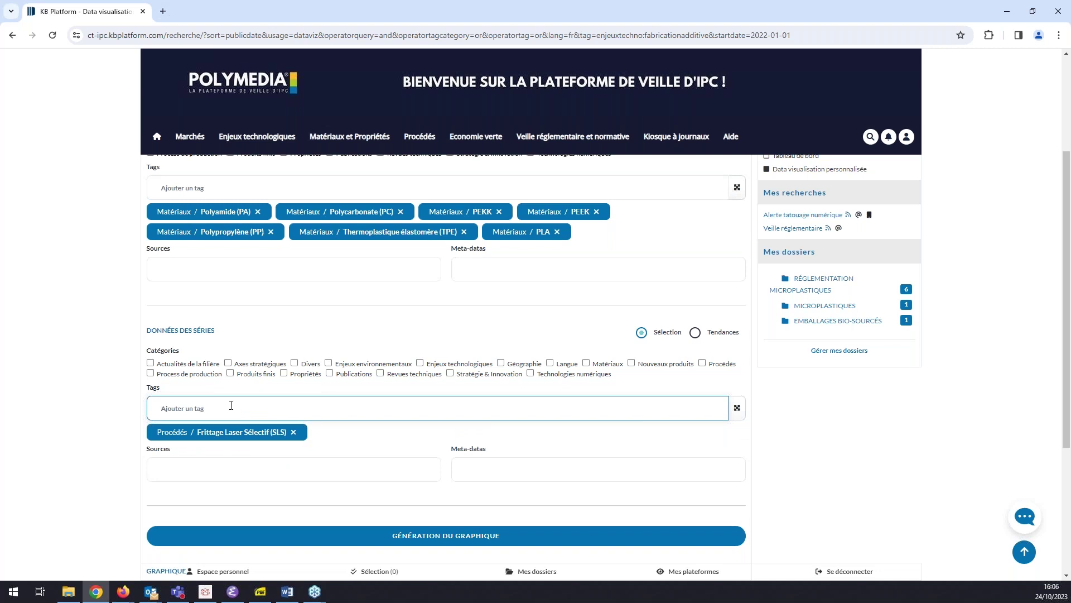
type("stér")
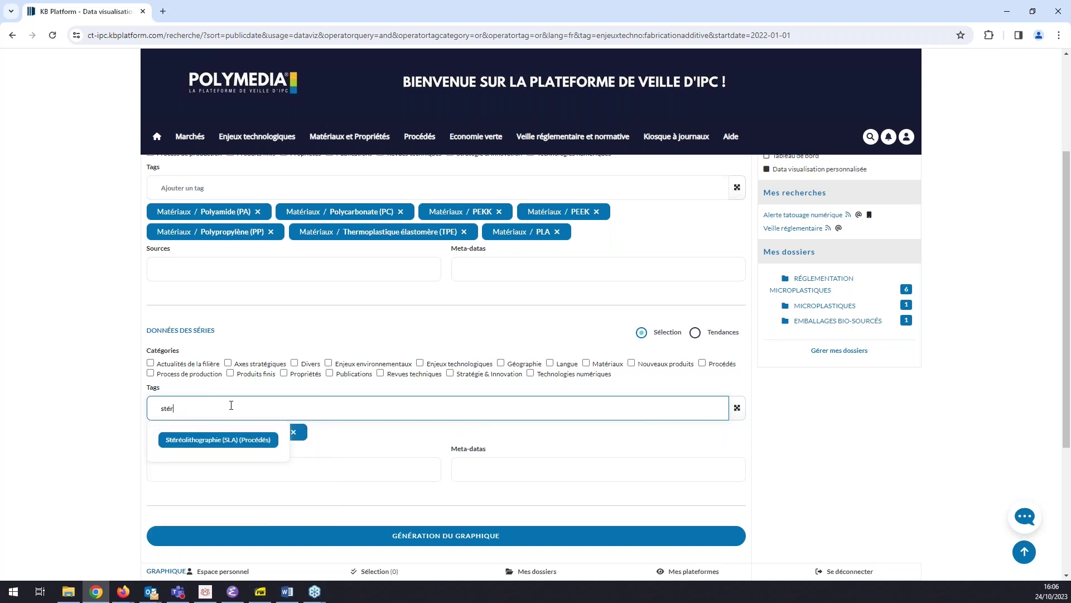
key("Return")
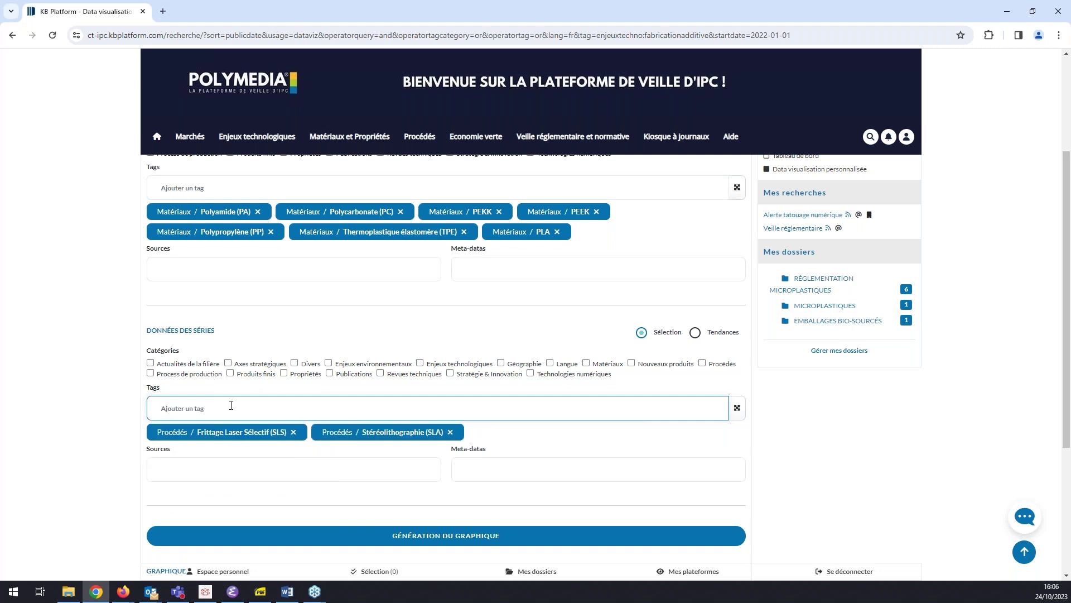
type("dépo")
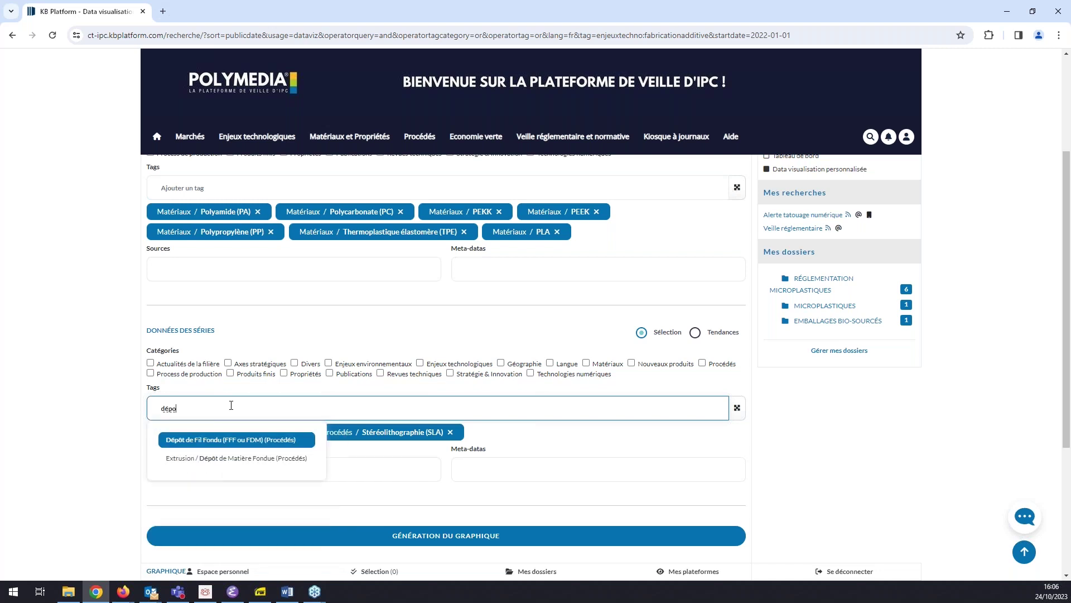
key("Return")
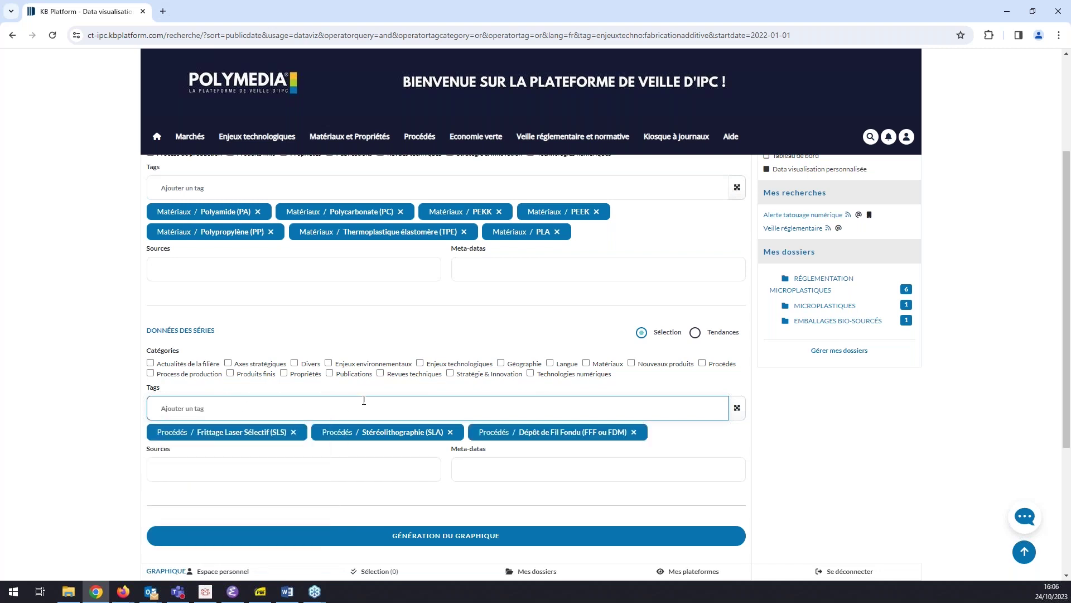
- Generate the radar chart and examine how the three processes are distributed across the polymer axes
scroll(415, 402, "down", 1)
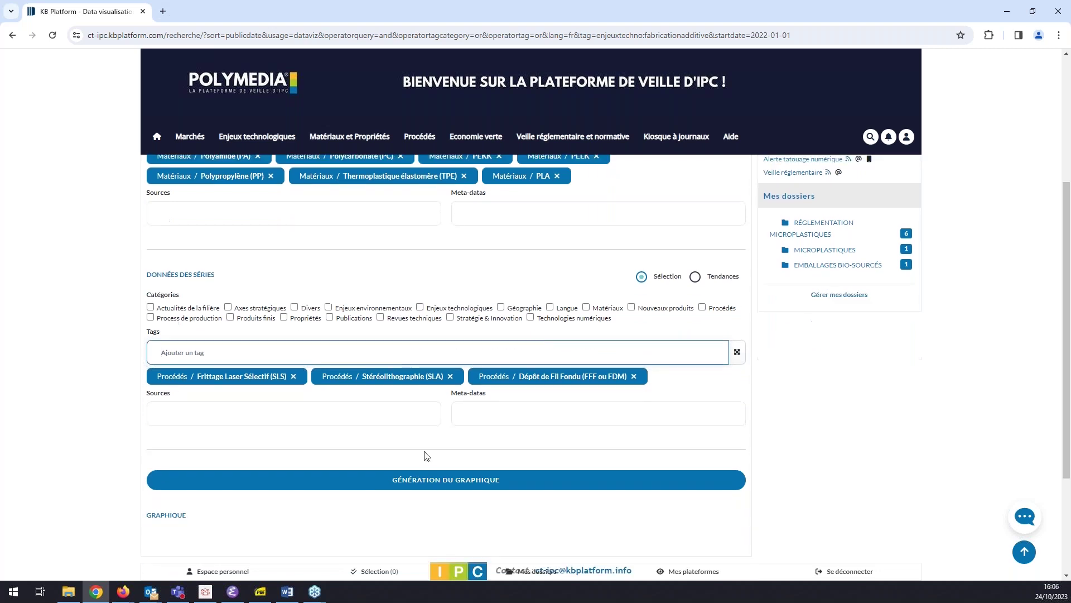
left_click(436, 483)
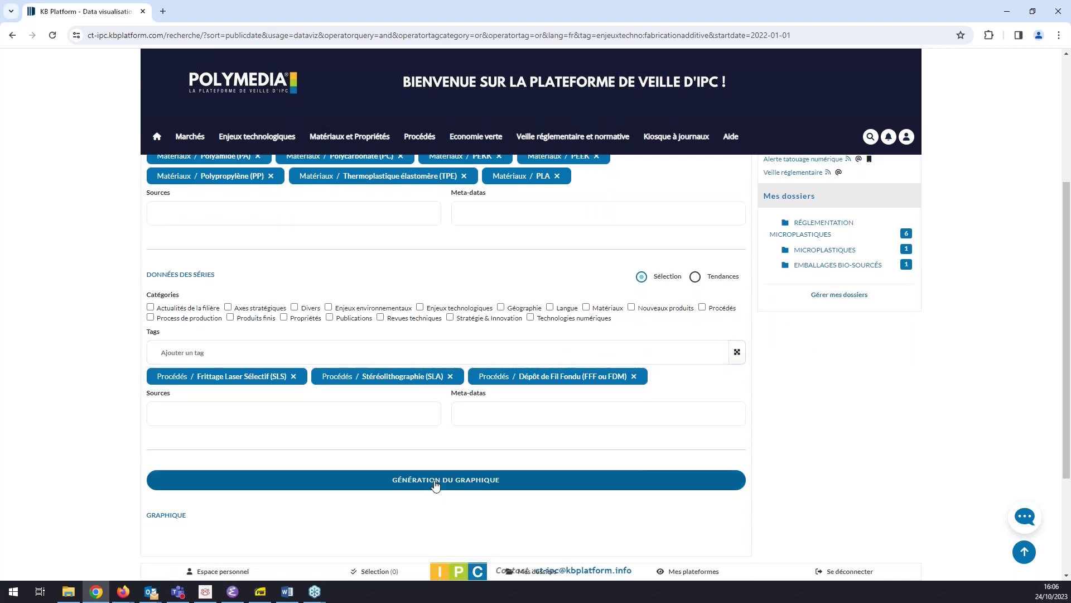
scroll(438, 482, "down", 4)
scroll(657, 421, "down", 4)
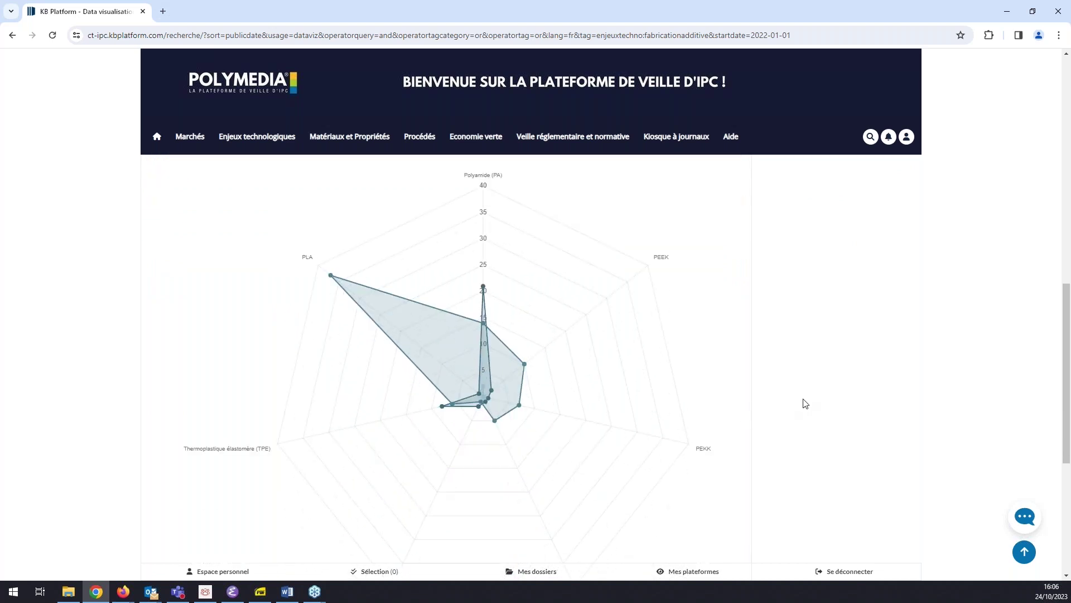
scroll(805, 403, "down", 1)
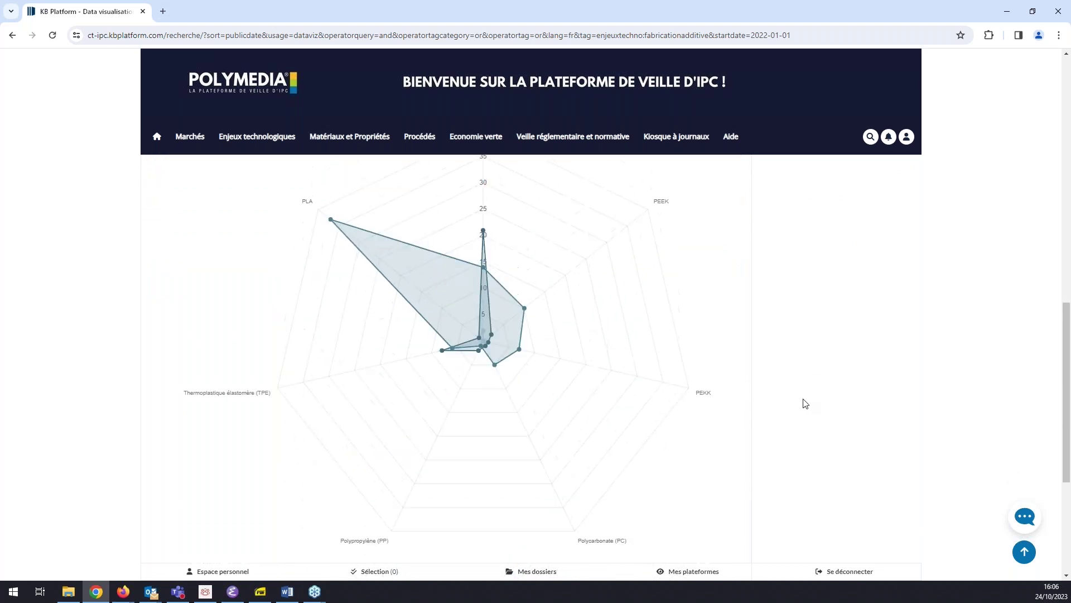
scroll(805, 402, "up", 1)
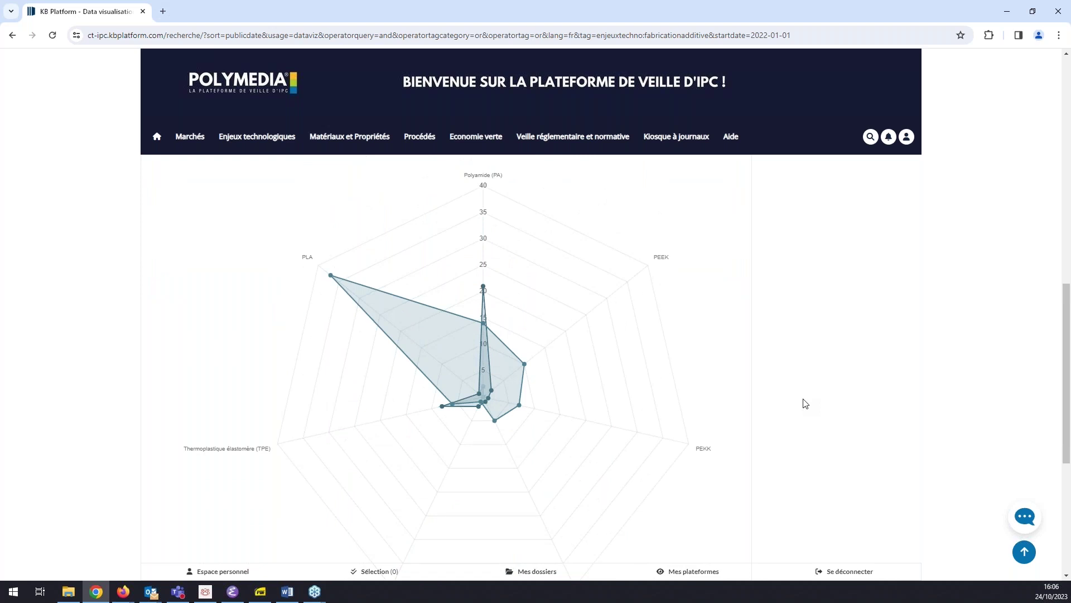
scroll(805, 403, "down", 1)
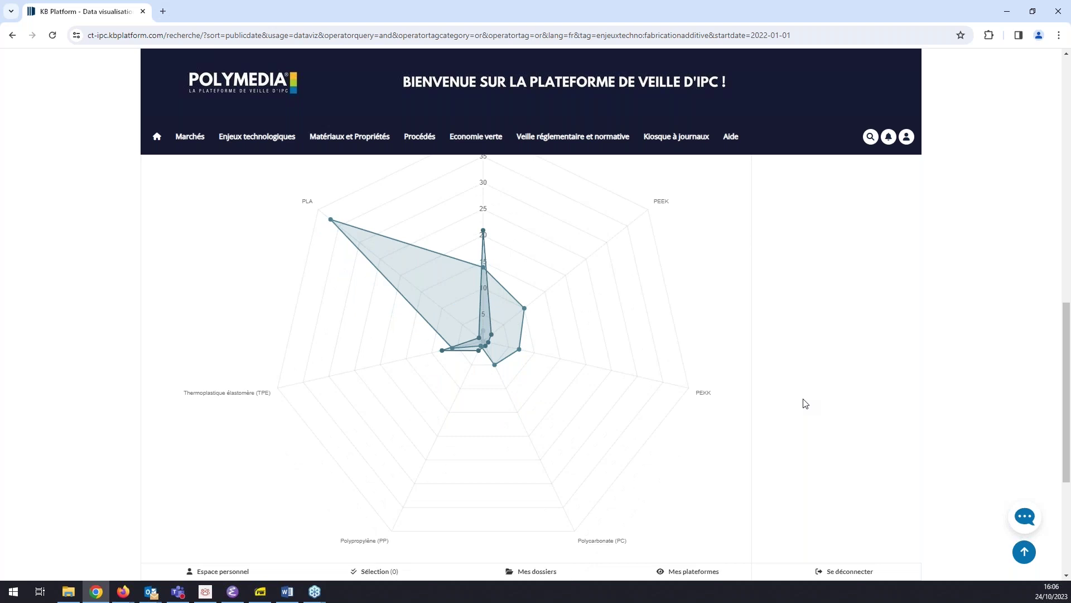
scroll(805, 403, "up", 1)
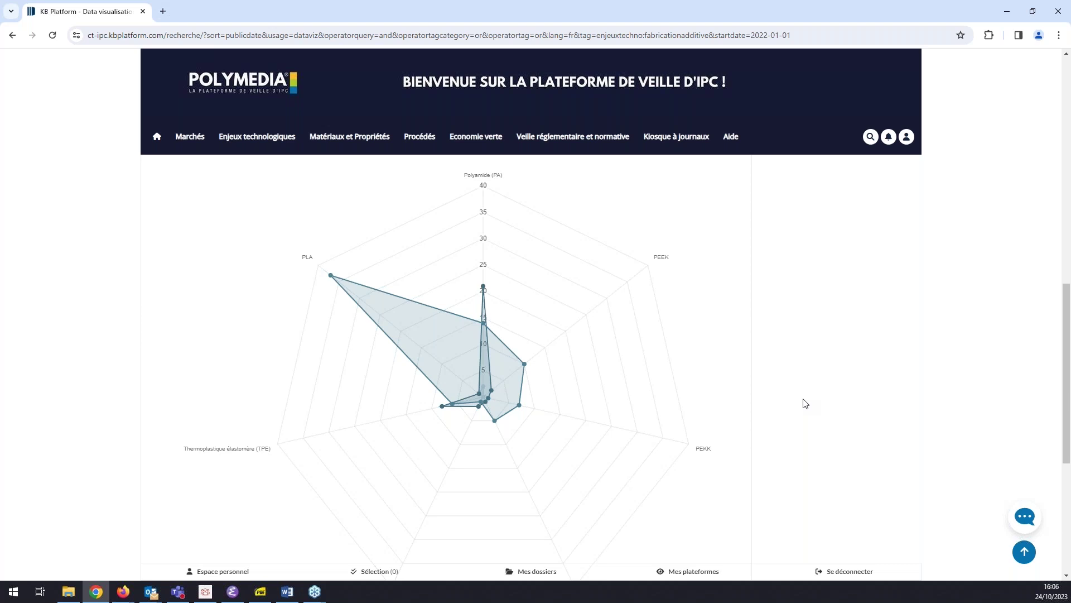
scroll(806, 403, "up", 2)
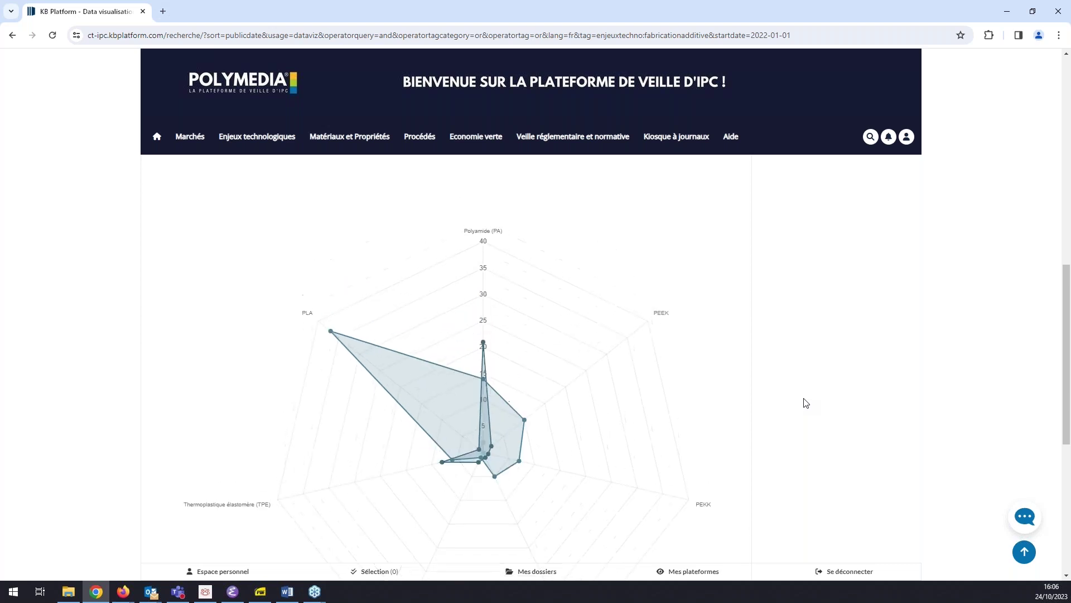
scroll(805, 403, "up", 1)
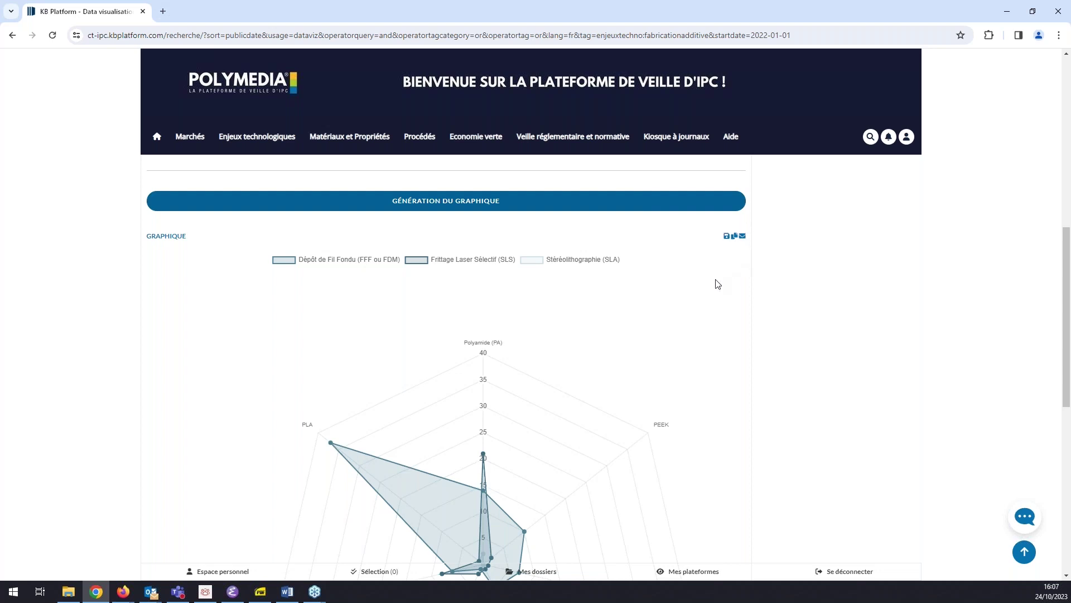
- Hide the Dépôt de Fil Fondu (FFF ou FDM) and Stéréolithographie (SLA) series and examine the remaining Frittage Laser Sélectif (SLS) profile
left_click(322, 261)
left_click(551, 261)
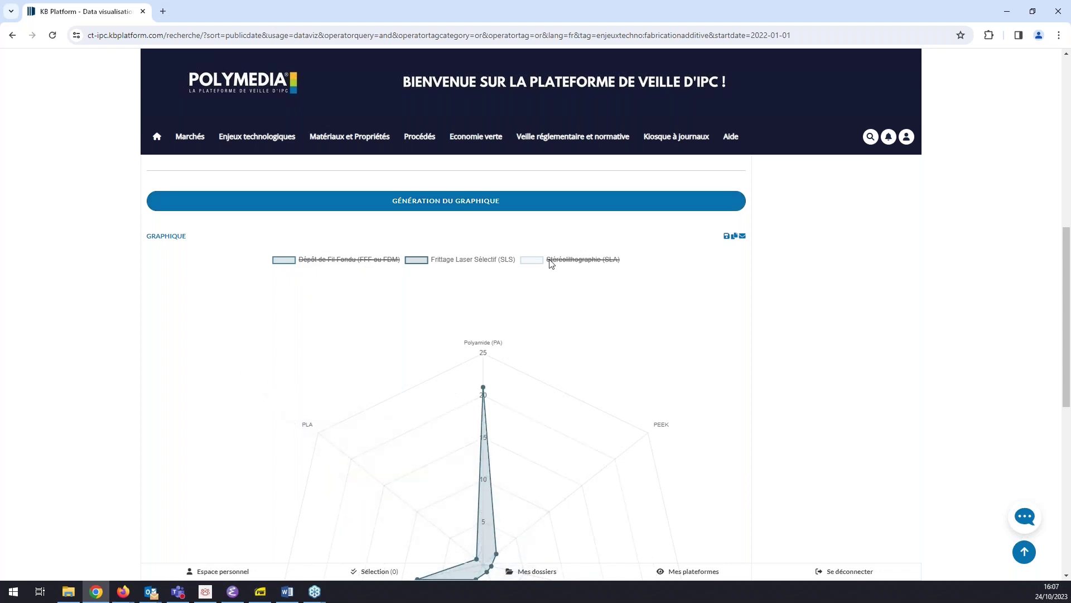
scroll(730, 322, "down", 1)
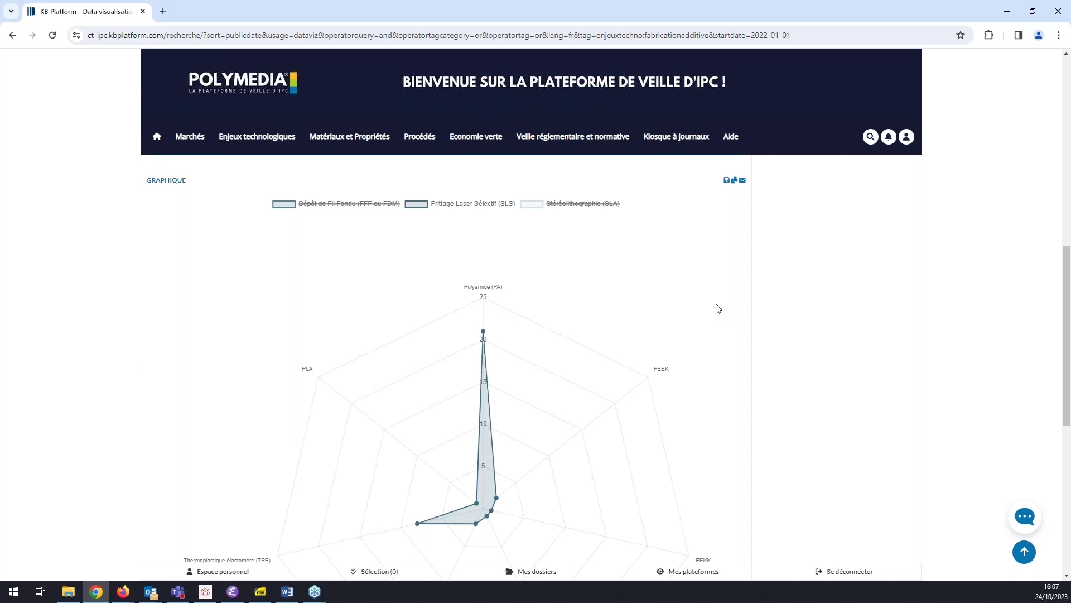
scroll(718, 309, "down", 1)
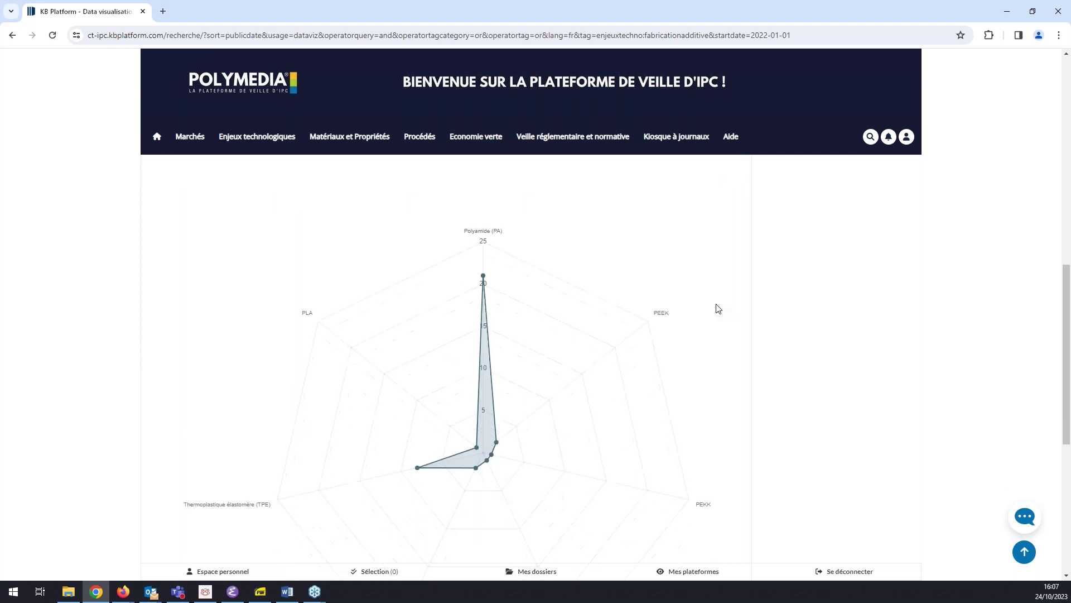
scroll(718, 308, "up", 1)
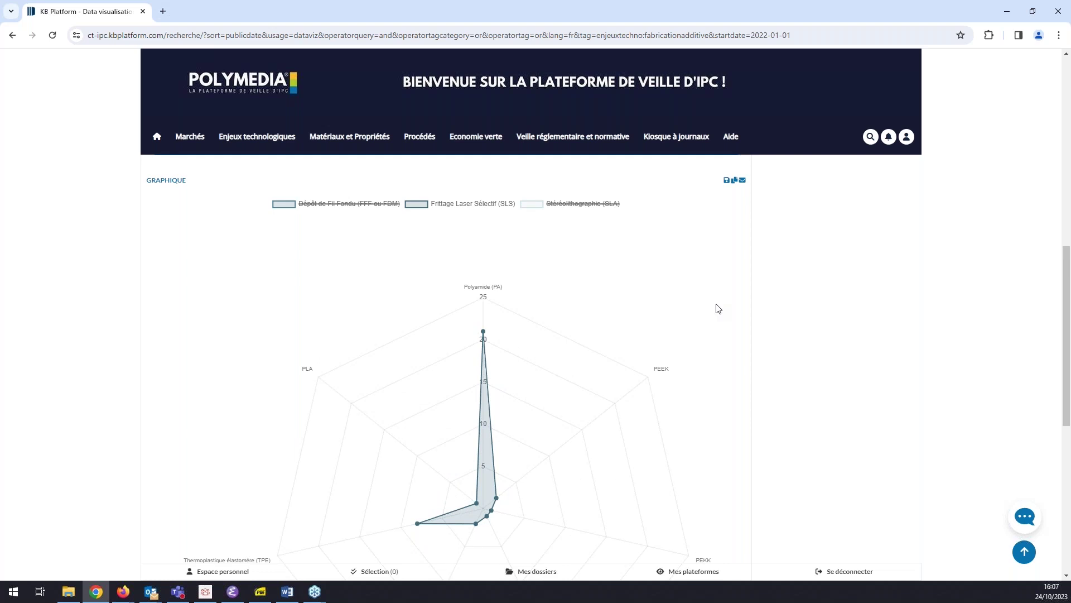
scroll(718, 309, "up", 1)
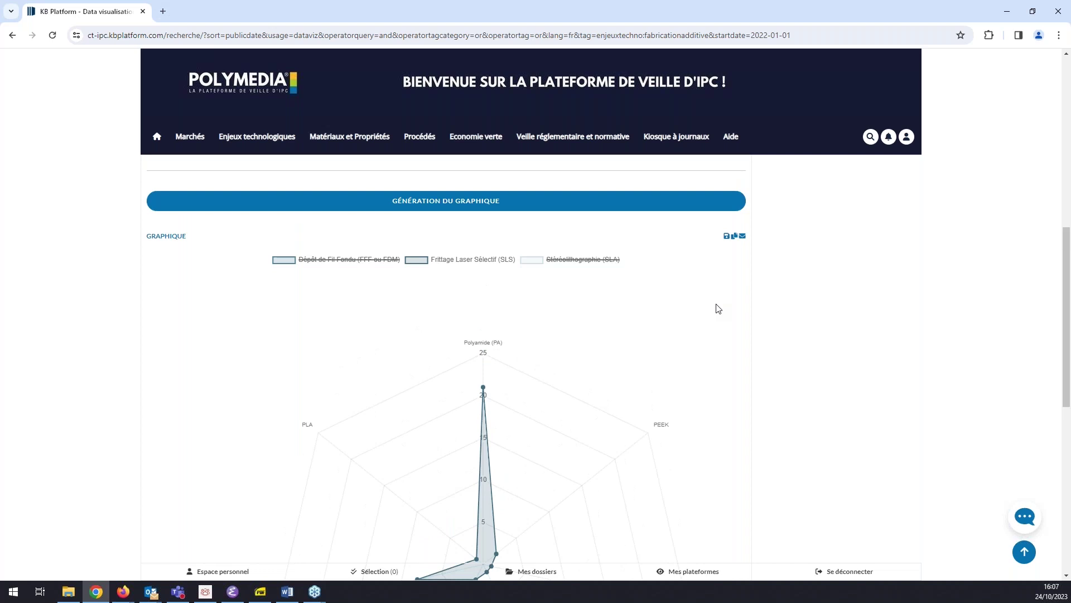
scroll(718, 309, "up", 1)
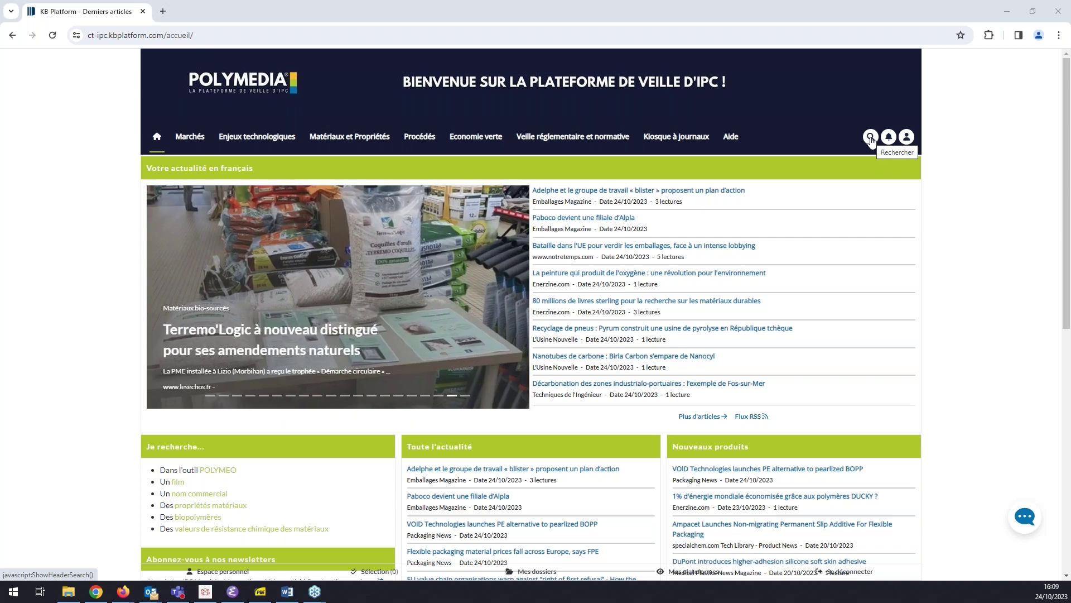
- Open a new advanced search and add the tag Fabrication additive (Enjeux technologiques)
left_click(871, 137)
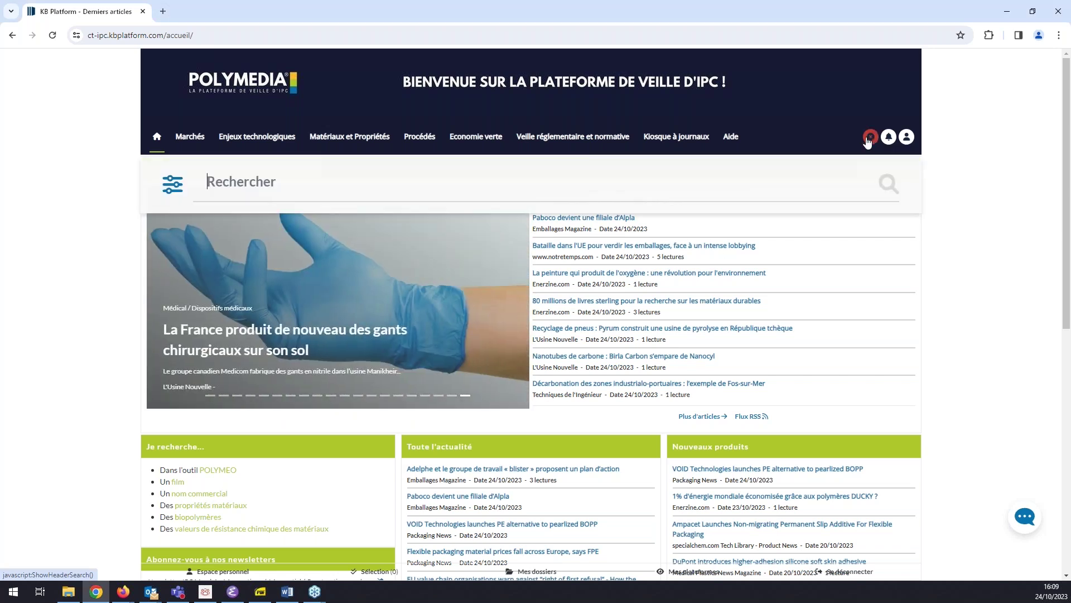
left_click(173, 189)
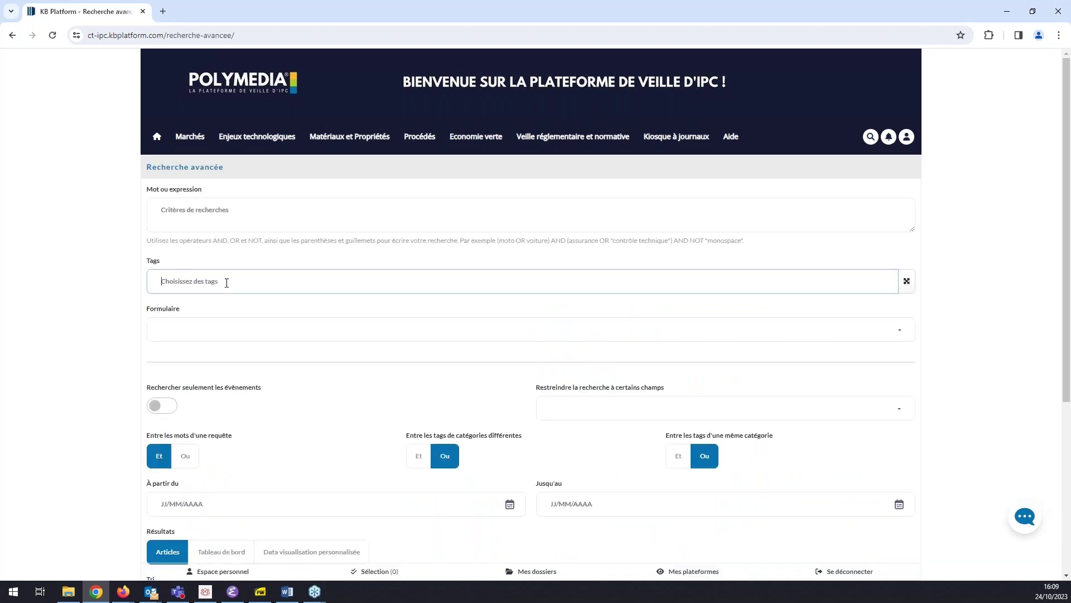
type("fabric")
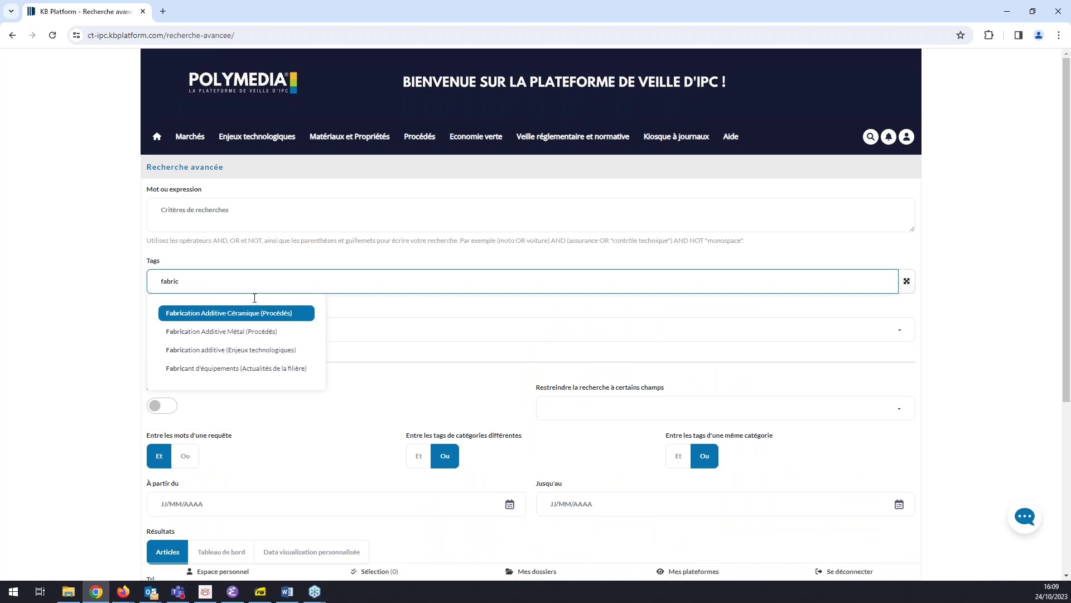
left_click(223, 351)
- Set the new search's start date to 01/01/2022 and run it
scroll(366, 329, "down", 4)
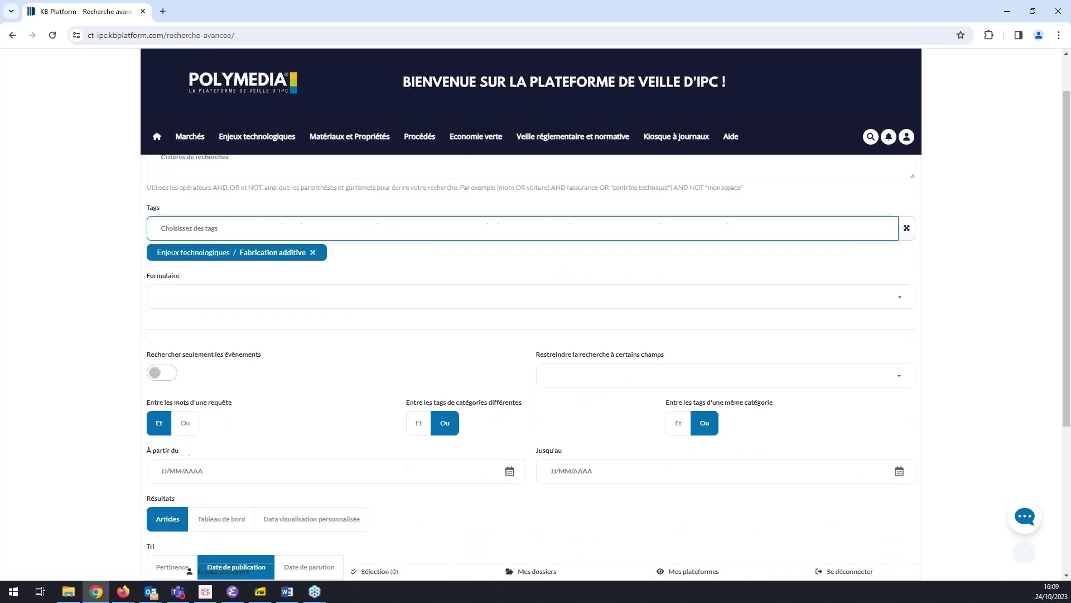
left_click(509, 301)
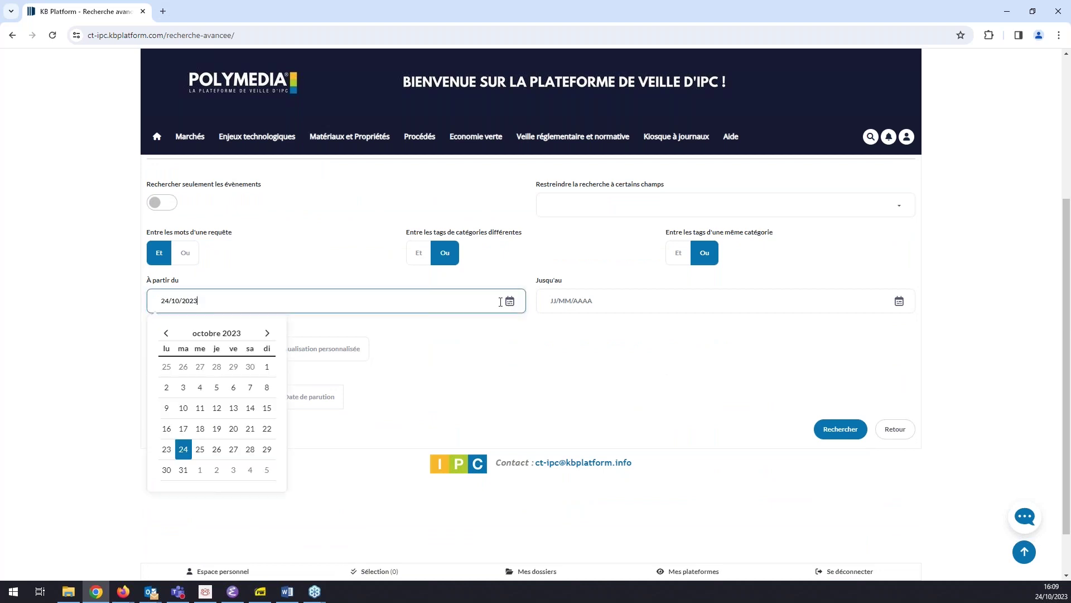
left_click(223, 331)
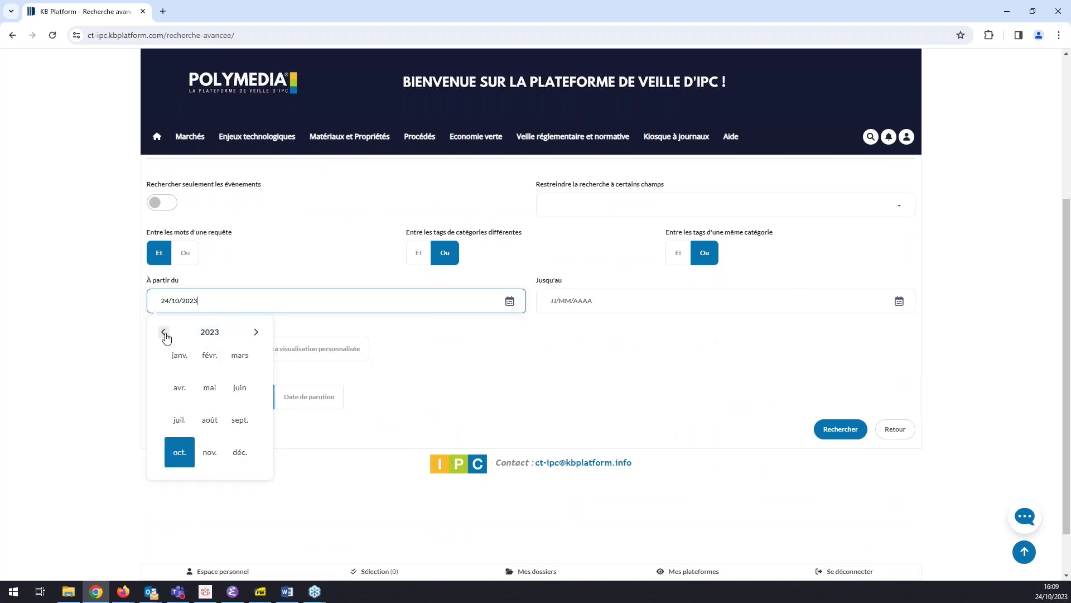
left_click(163, 331)
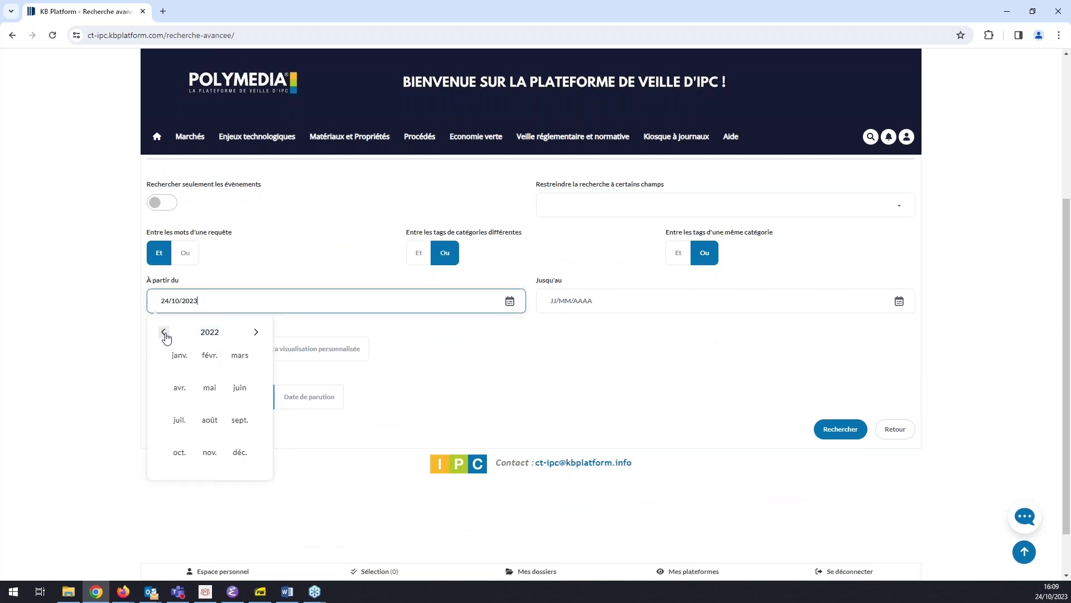
left_click(188, 361)
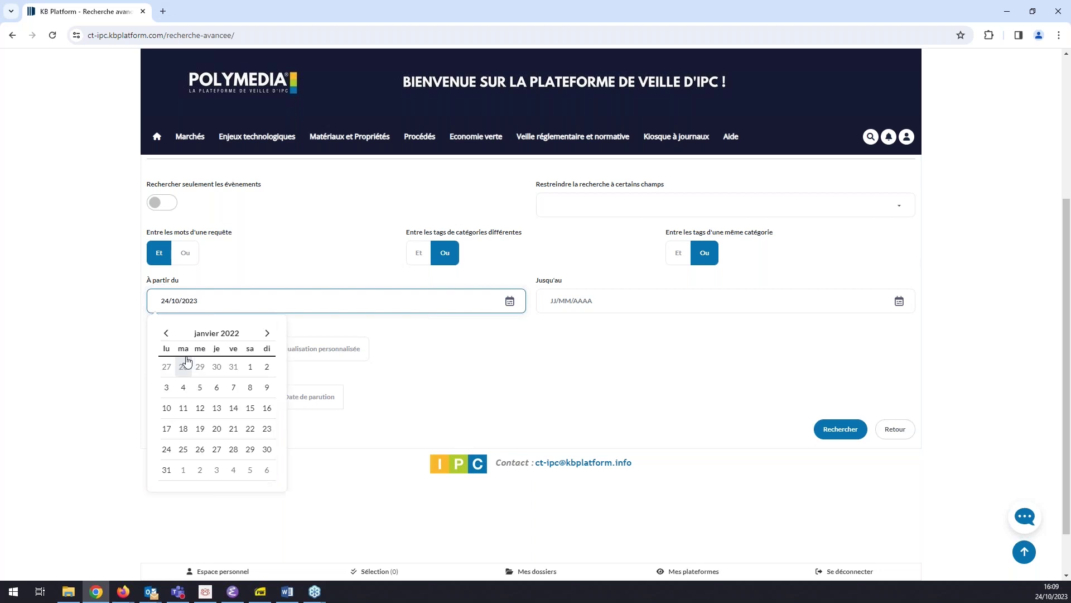
left_click(250, 368)
left_click(840, 429)
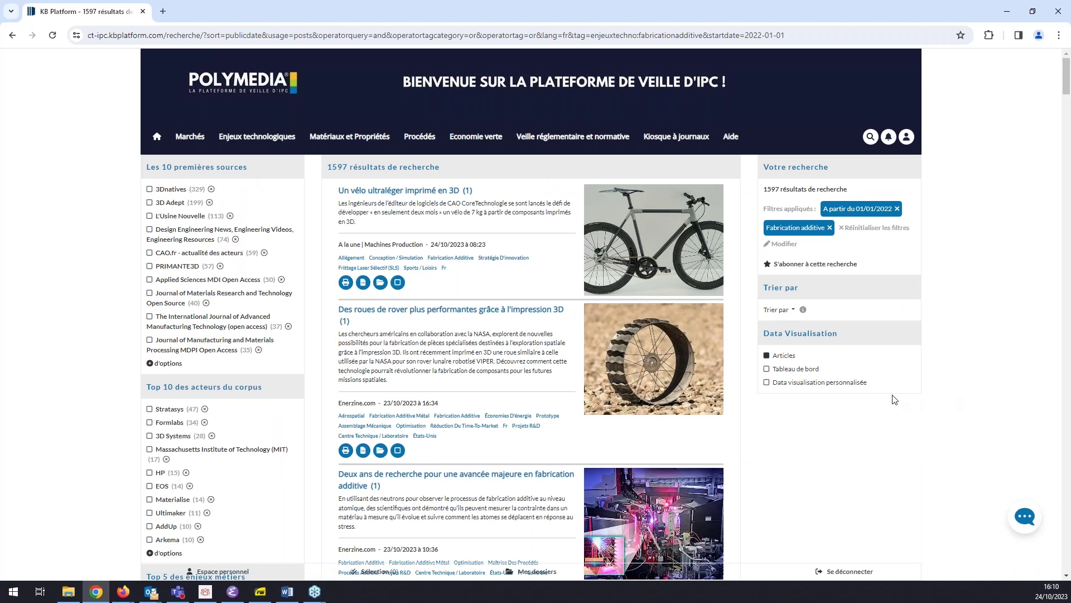
- Open the personalised data visualisation for the new search results and choose the Relationel chart category
left_click(835, 383)
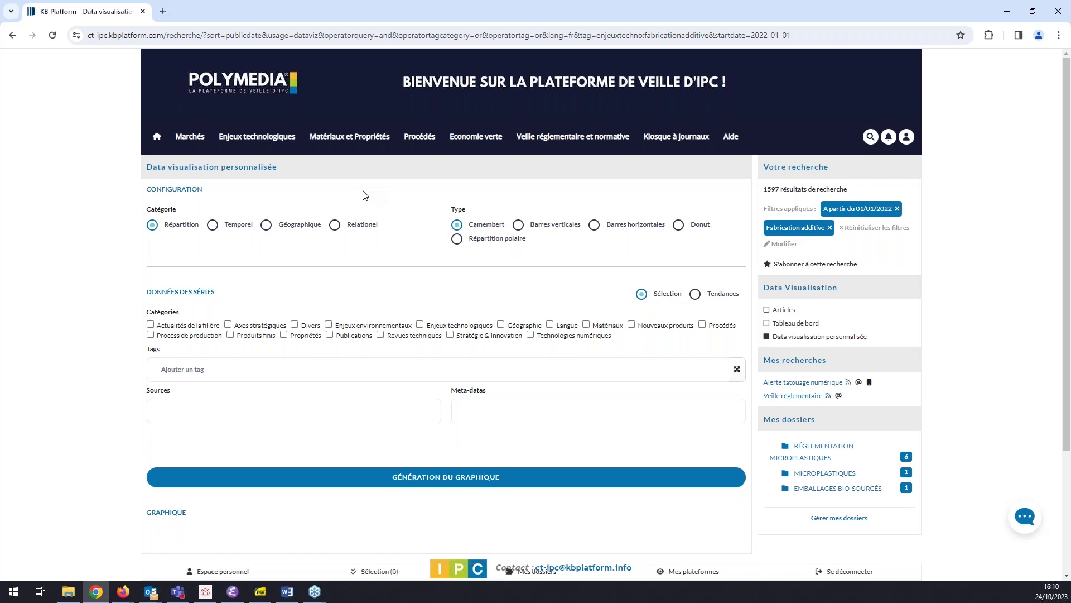
left_click(334, 225)
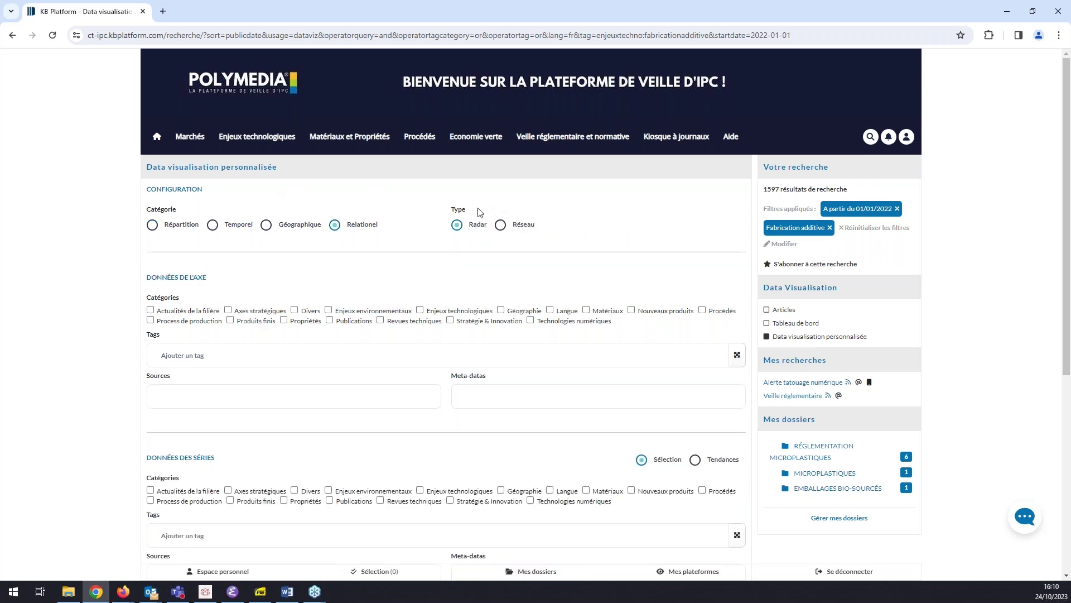
- Generate a Réseau graph from the Tendances data series with 10 elements and look over the network
left_click(501, 225)
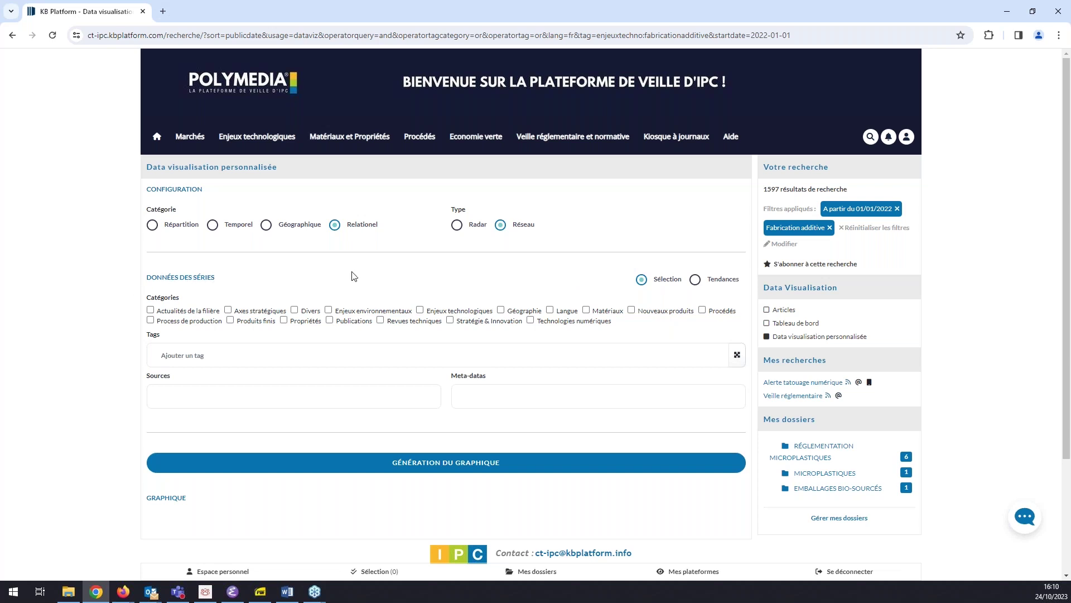
left_click(696, 280)
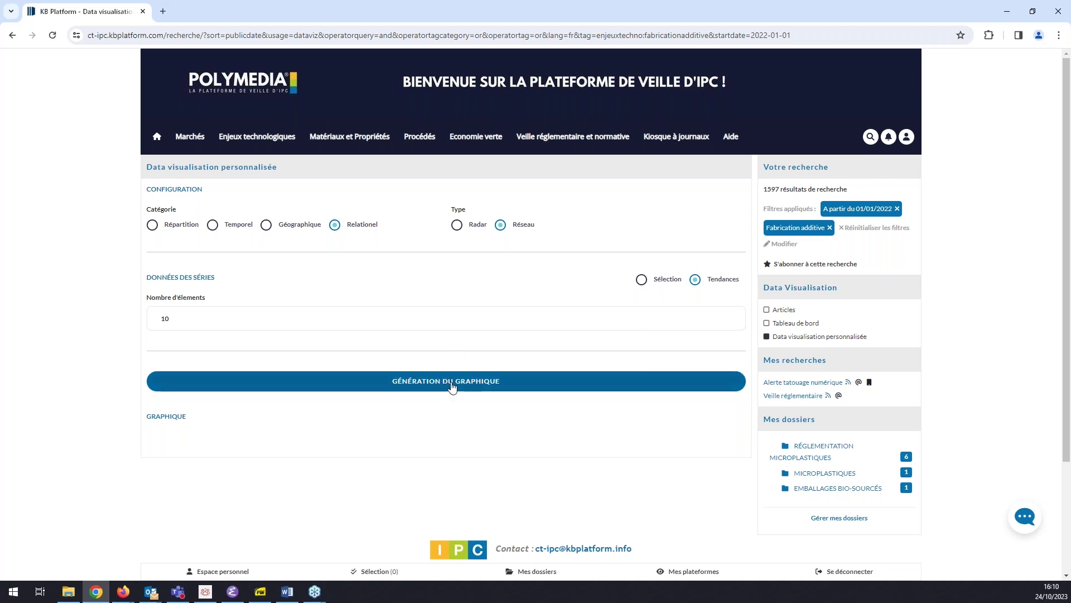
left_click(431, 383)
scroll(737, 404, "down", 3)
scroll(798, 413, "down", 2)
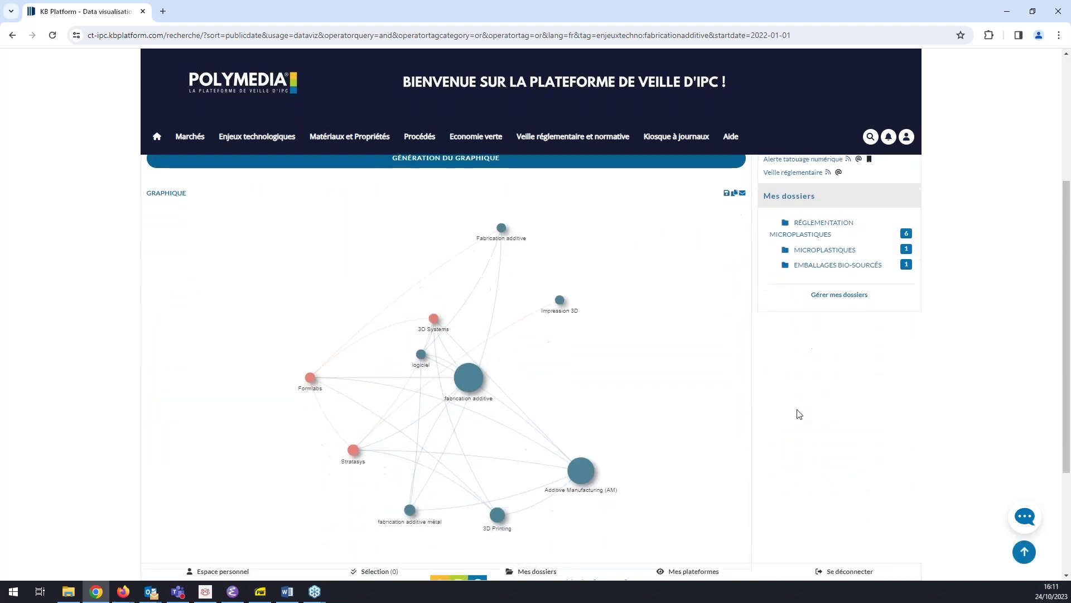
scroll(810, 397, "up", 1)
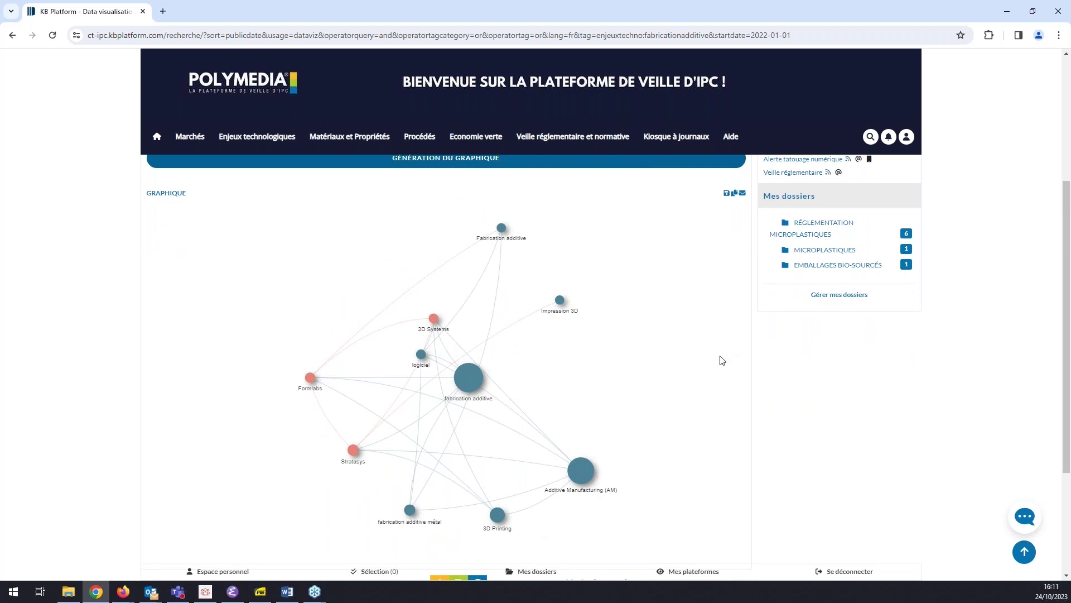
scroll(676, 371, "up", 1)
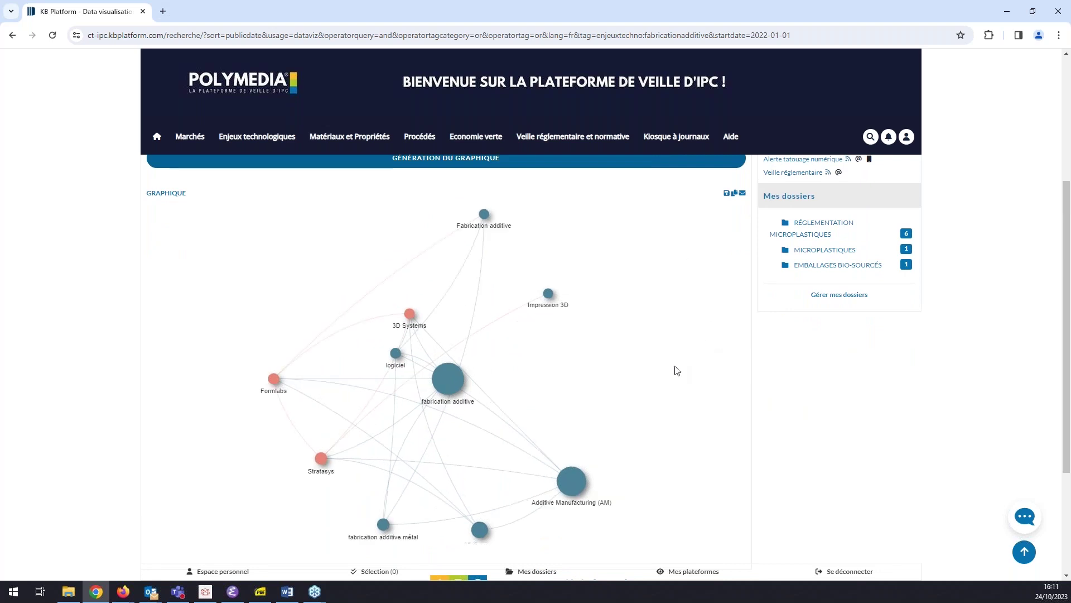
- Set the number of elements to 20, regenerate the Réseau graph and examine the network
scroll(844, 401, "up", 4)
double_click(220, 330)
type("20")
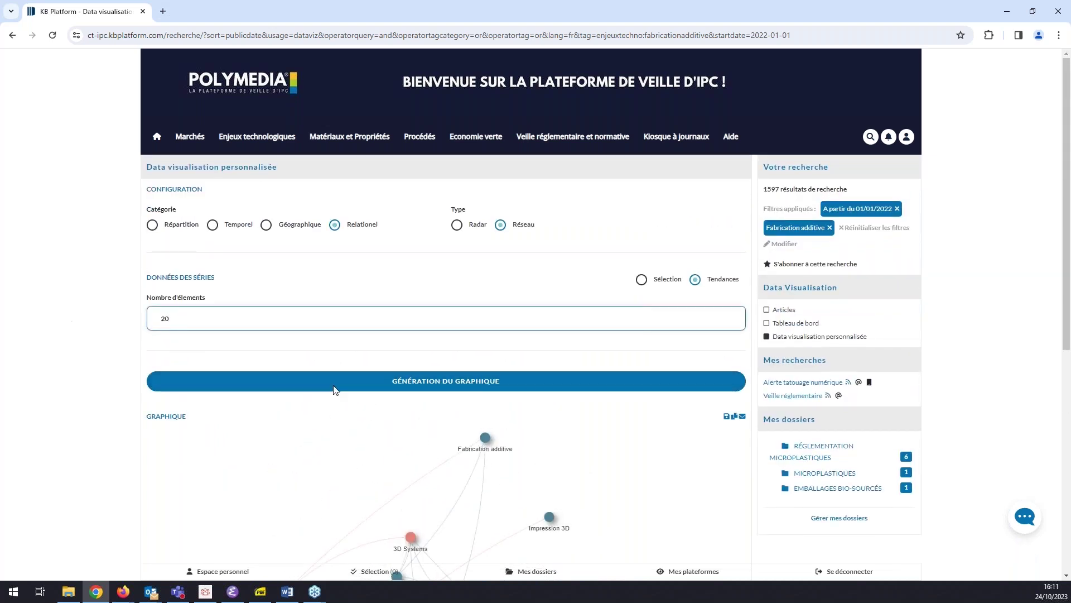
left_click(450, 384)
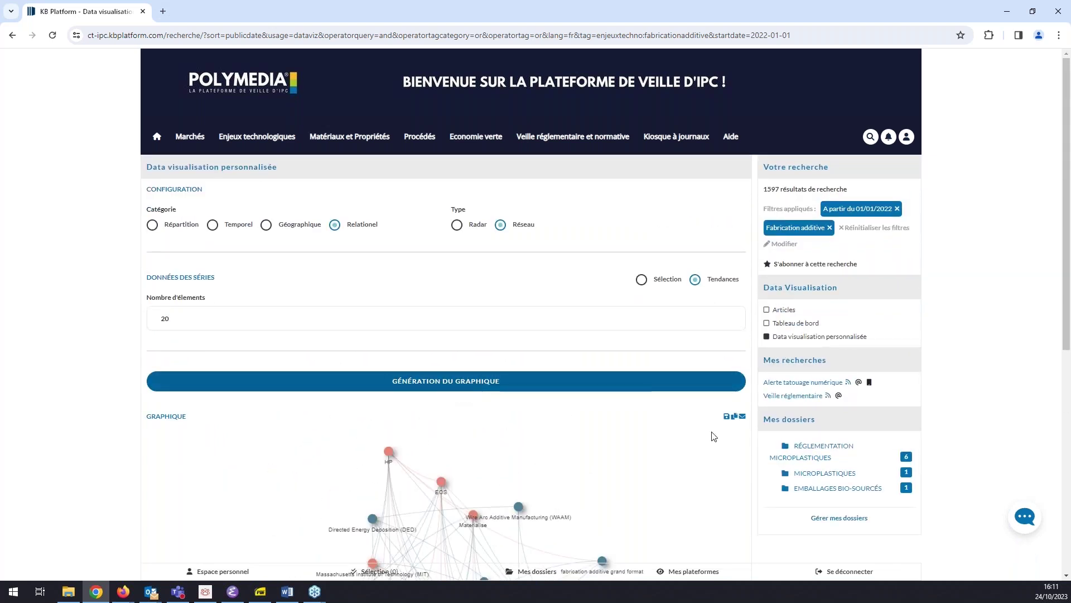
scroll(754, 466, "down", 3)
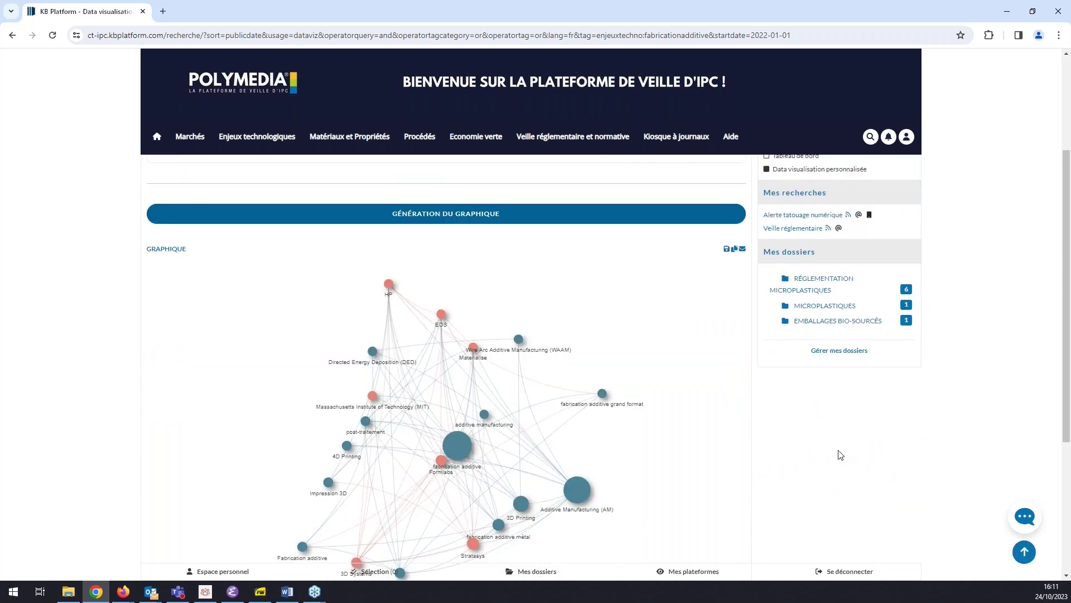
scroll(840, 455, "down", 1)
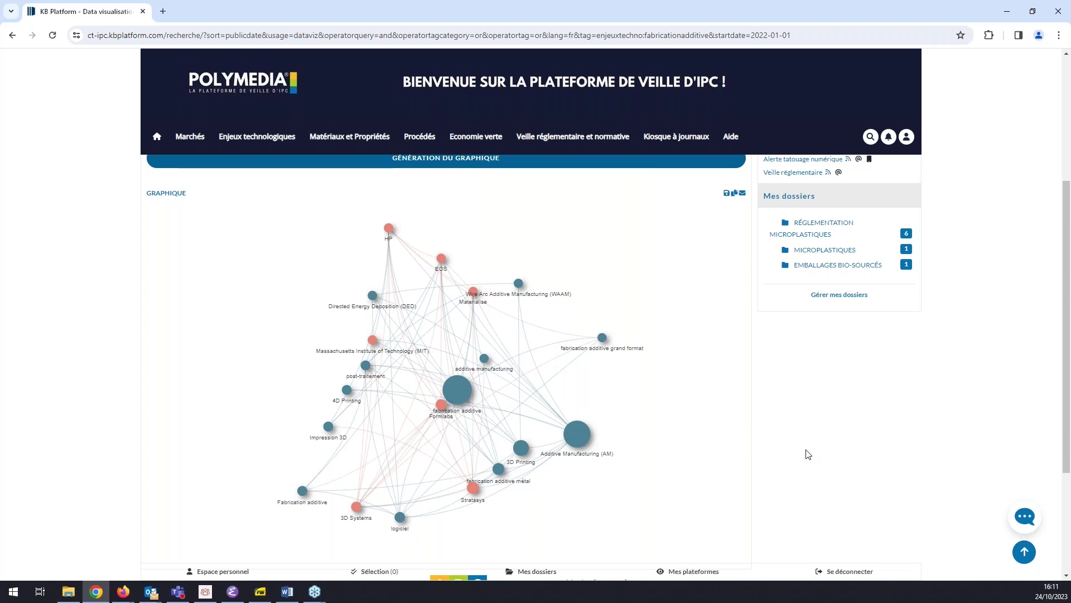
- Reposition the Additive Manufacturing (AM) and fabrication additive nodes in the network graph to separate them and highlight their links
scroll(808, 453, "up", 1)
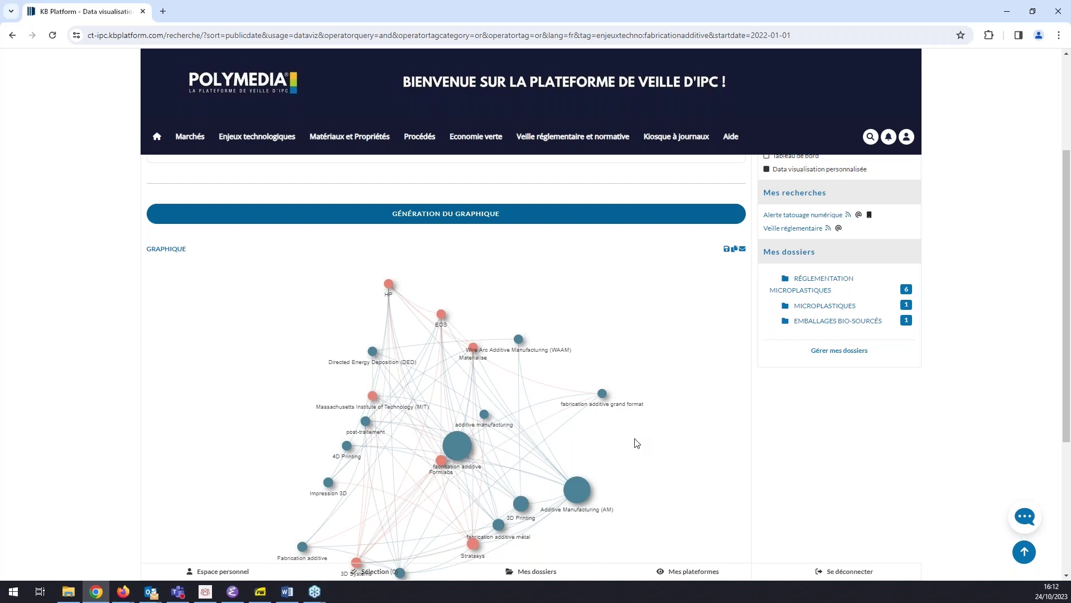
scroll(519, 435, "up", 2)
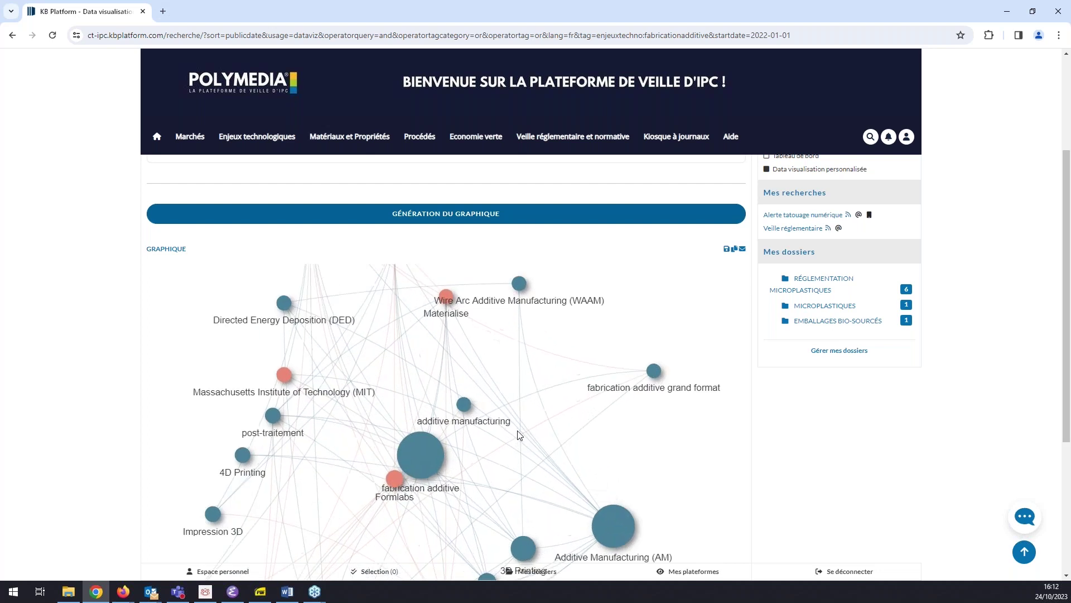
scroll(518, 435, "down", 1)
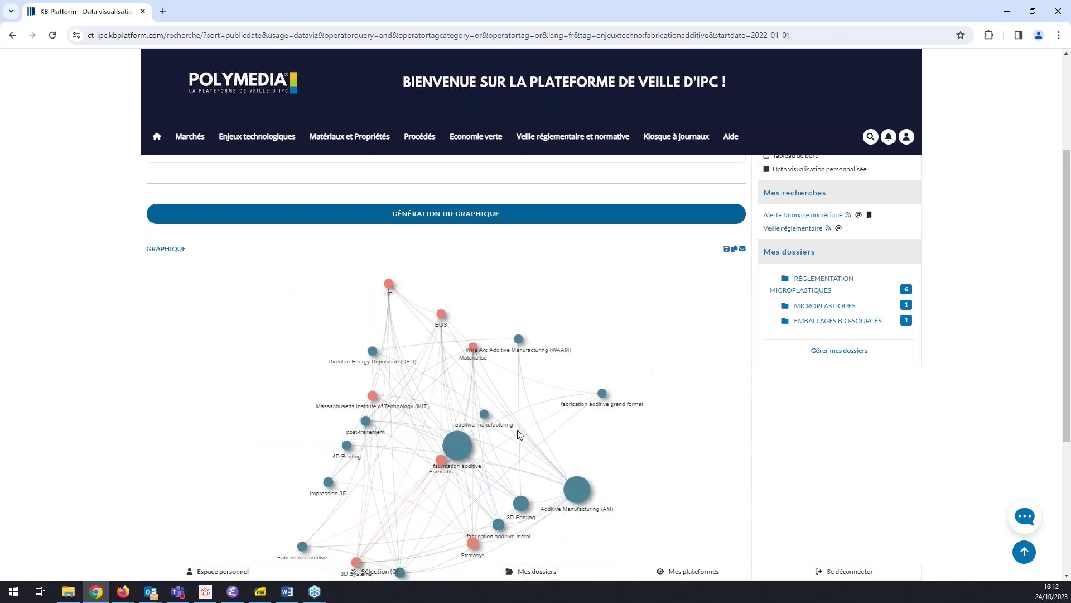
mouse_move(457, 447)
left_click_drag(457, 447, 580, 440)
mouse_move(568, 482)
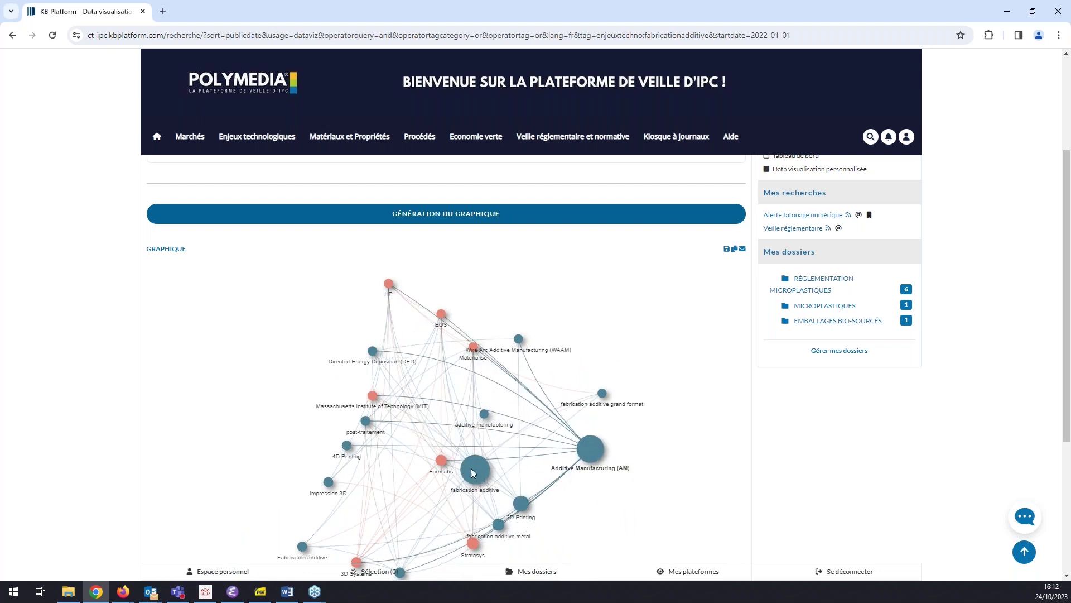
left_click_drag(470, 474, 453, 506)
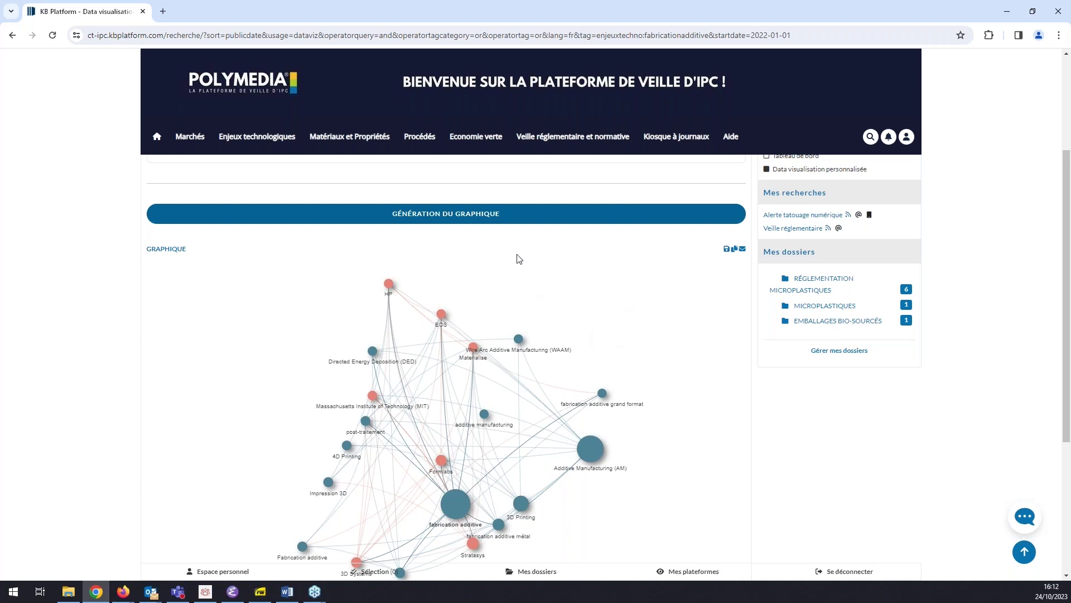
- Set the number of elements to 50, regenerate the Réseau graph and examine the denser network
scroll(517, 259, "up", 3)
key("shift+Tab")
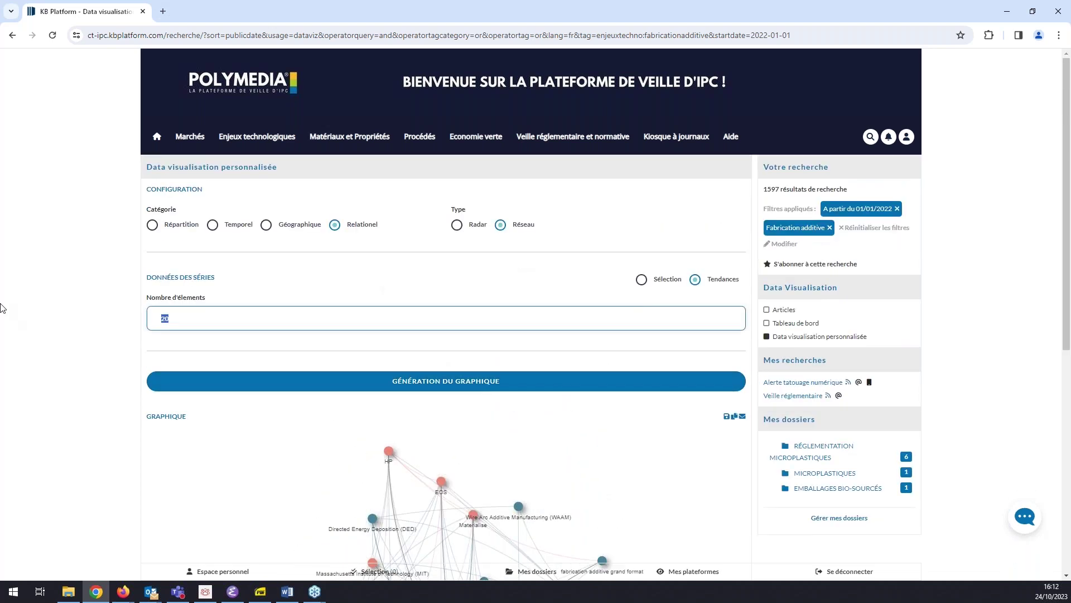
type("50")
left_click(442, 381)
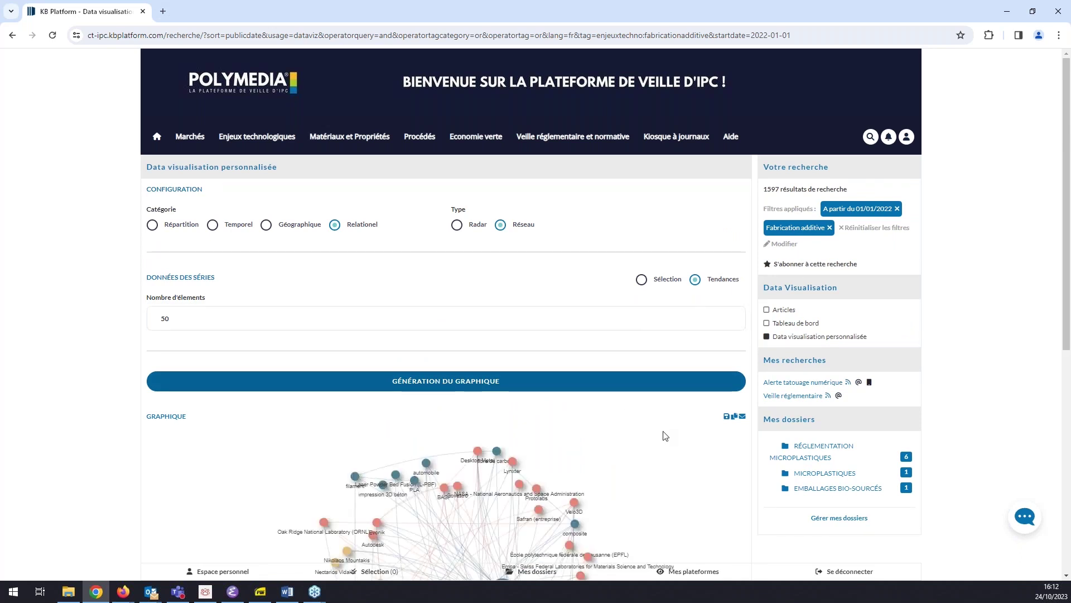
scroll(666, 435, "down", 2)
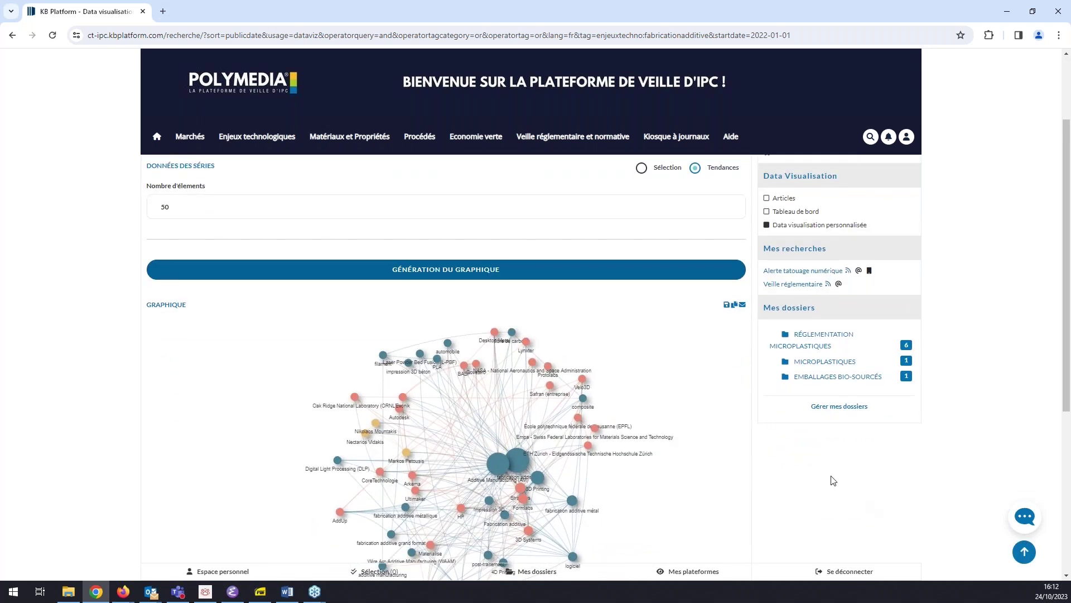
scroll(832, 480, "down", 2)
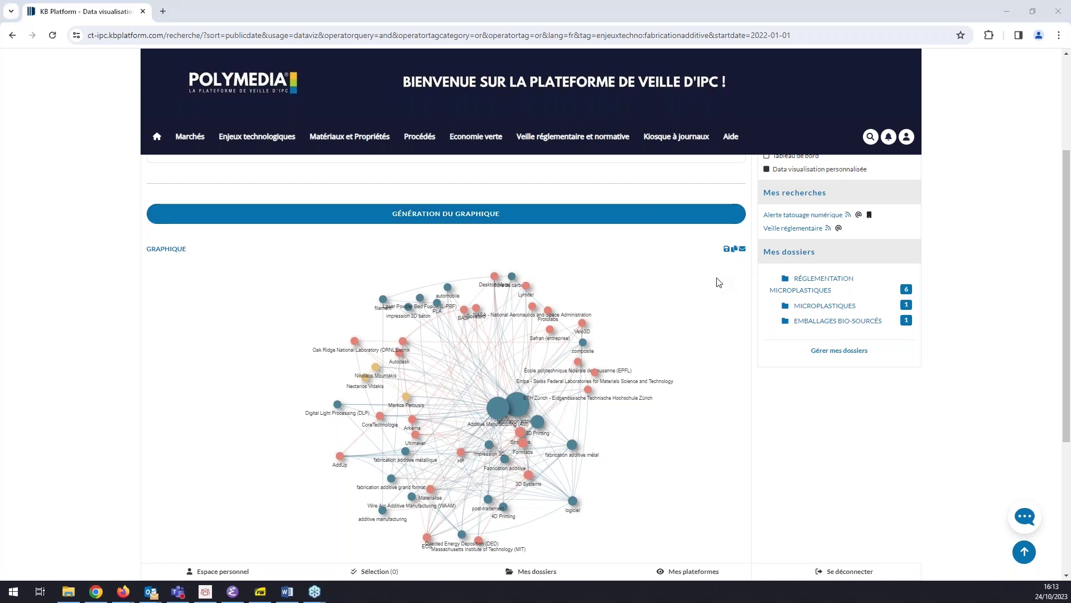
- Switch to the PDF viewer showing the GrapheReseau.pdf guide sheet on making a Réseau graph
key("alt+Tab")
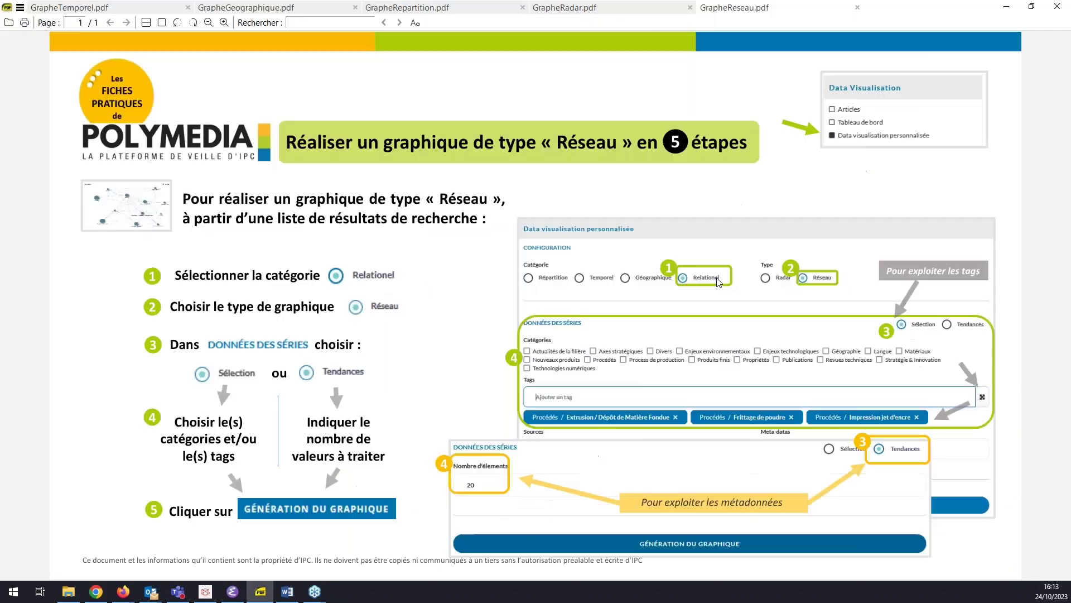